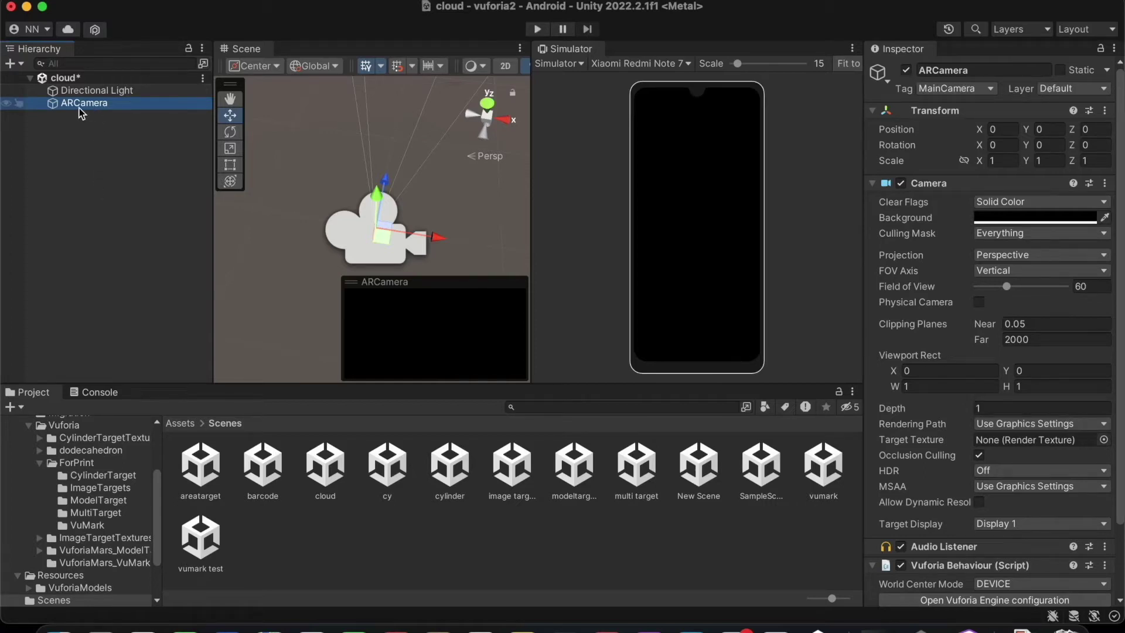
Step: Add a Vuforia Engine Cloud Recognition object at the root of the cloud scene
{"action": "left_click", "coordinate": [18, 65]}
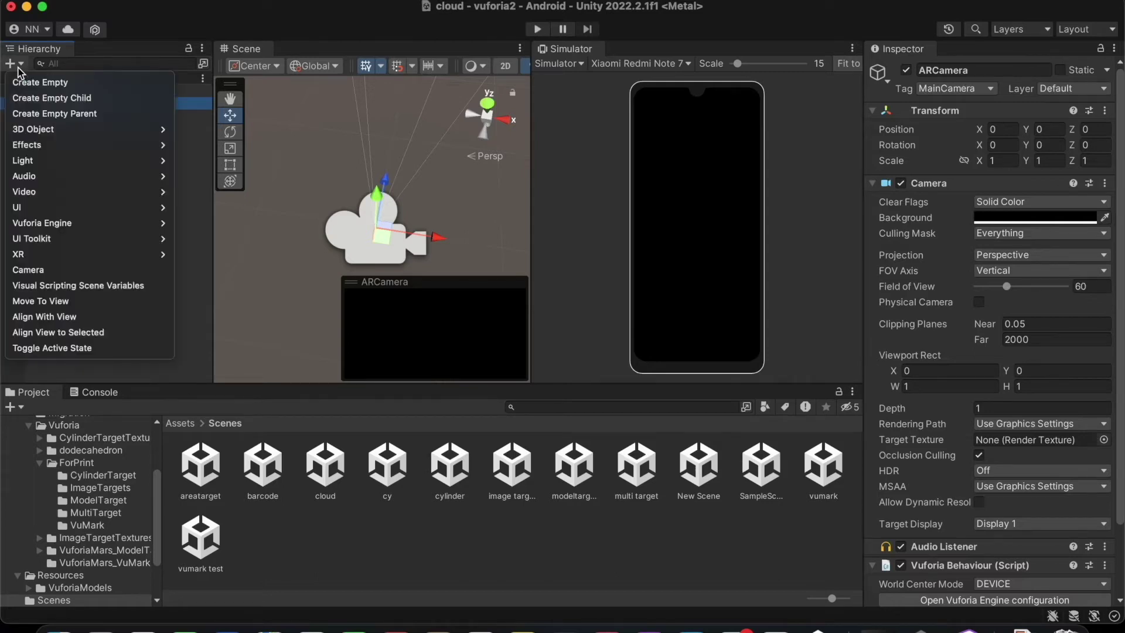
{"action": "left_click", "coordinate": [198, 160]}
{"action": "left_click", "coordinate": [47, 119]}
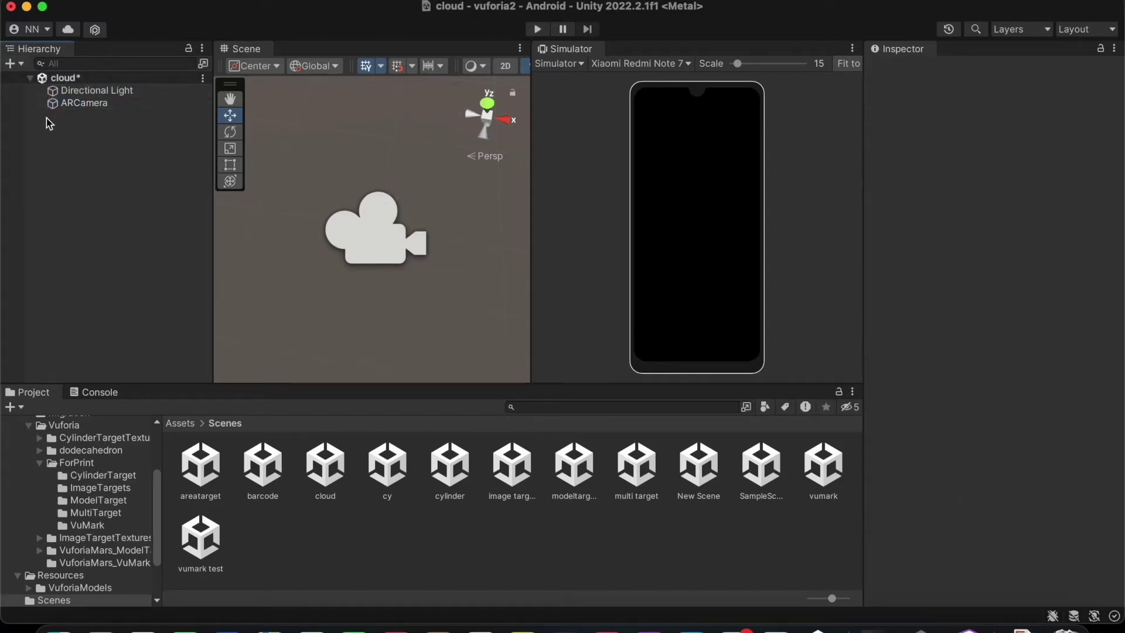
{"action": "left_click", "coordinate": [14, 63]}
{"action": "mouse_move", "coordinate": [82, 209]}
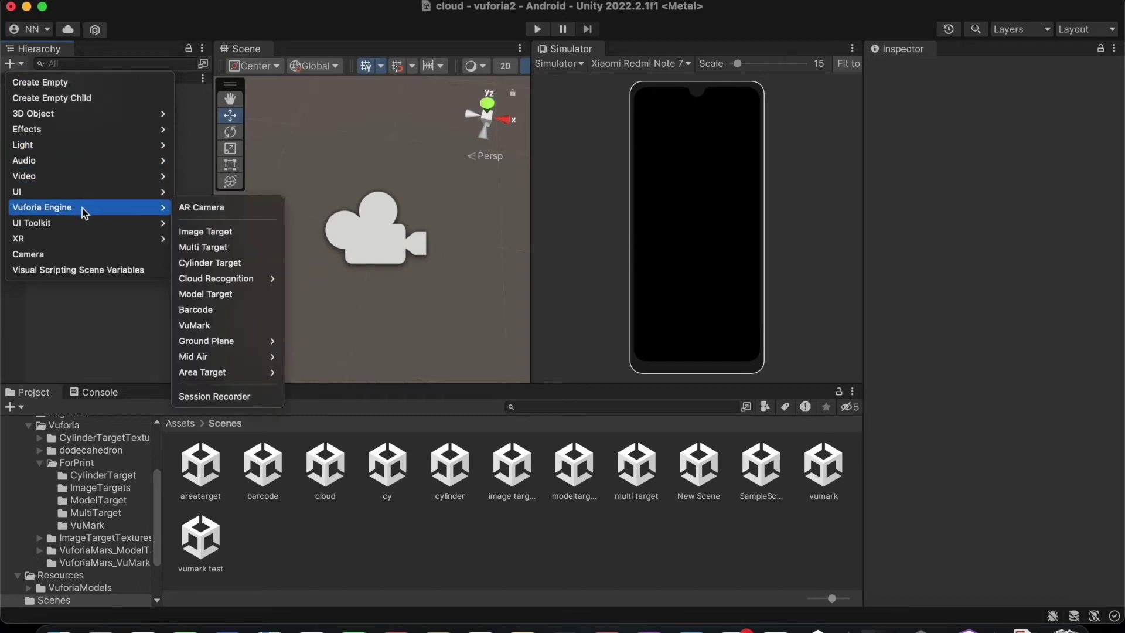
{"action": "mouse_move", "coordinate": [240, 282]}
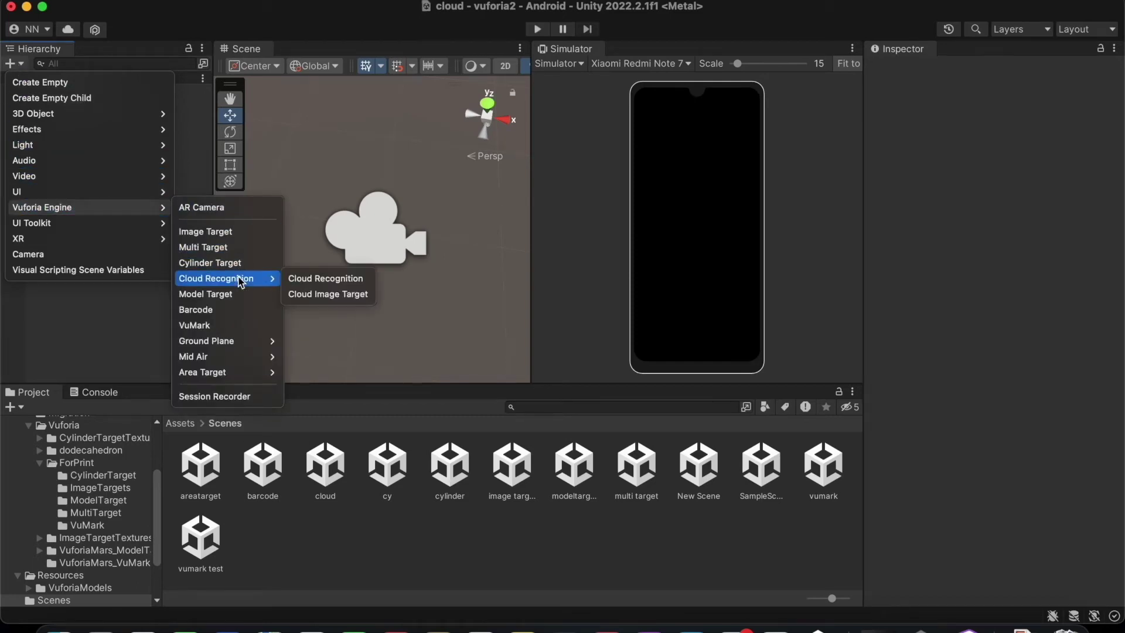
{"action": "left_click", "coordinate": [315, 280]}
{"action": "left_click", "coordinate": [143, 182]}
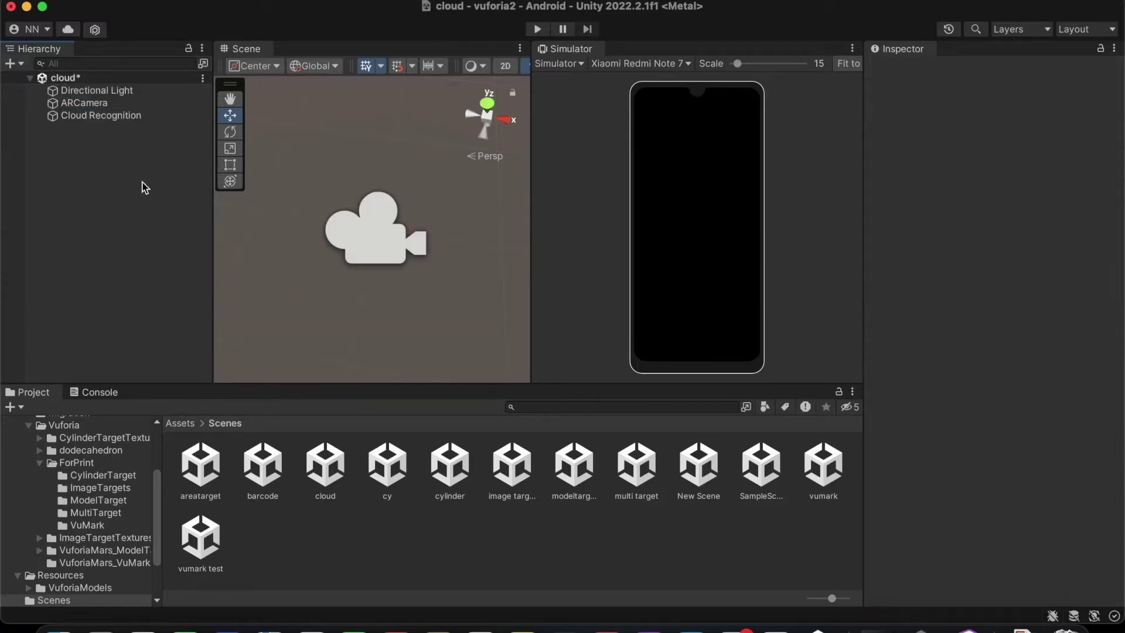
Step: Add a Vuforia Engine Cloud Image Target to the cloud scene
{"action": "left_click", "coordinate": [22, 64]}
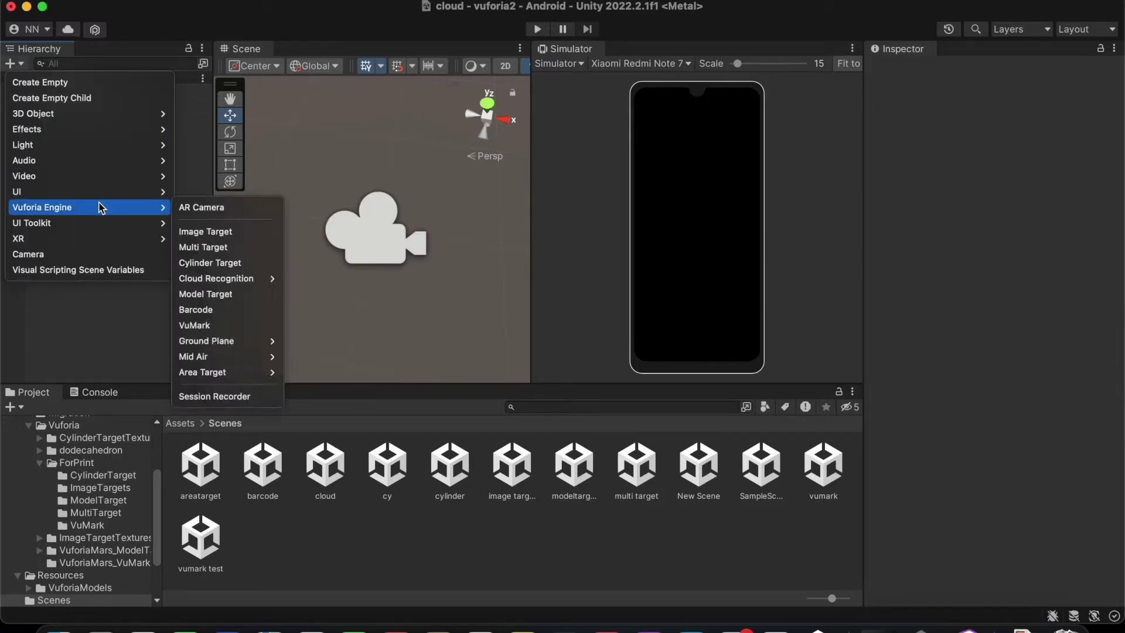
{"action": "mouse_move", "coordinate": [132, 215]}
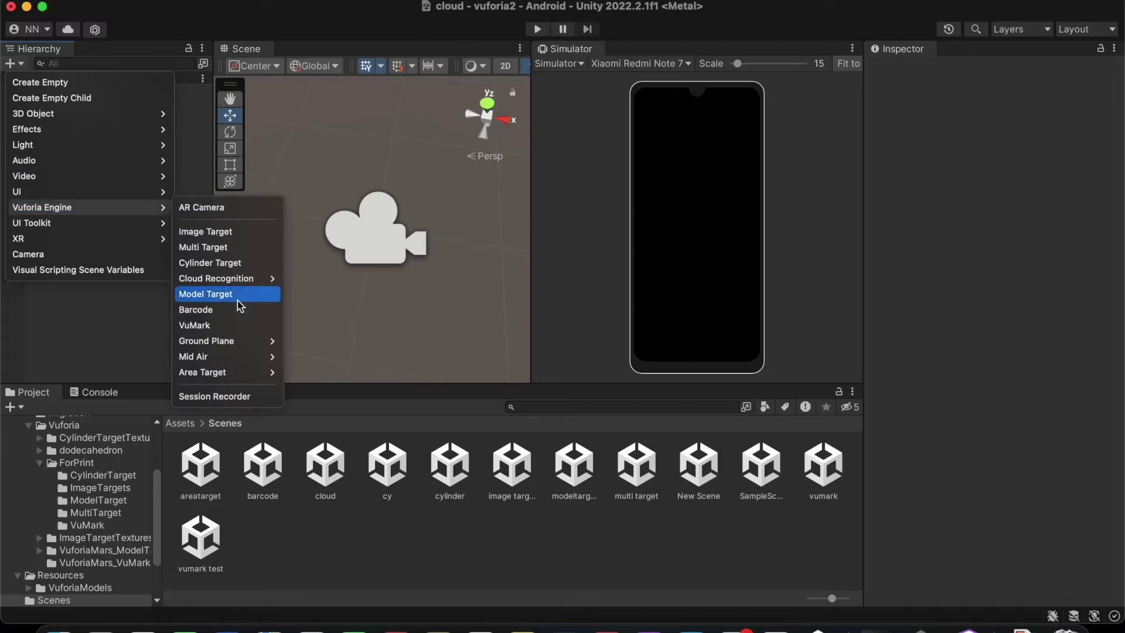
{"action": "mouse_move", "coordinate": [246, 283]}
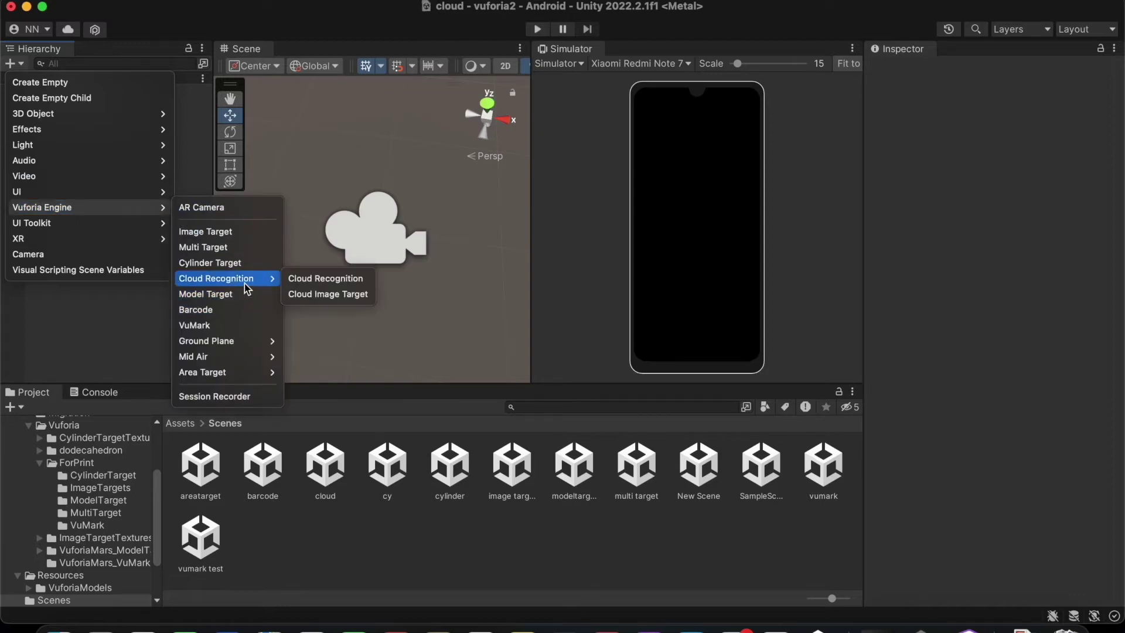
{"action": "left_click", "coordinate": [309, 295]}
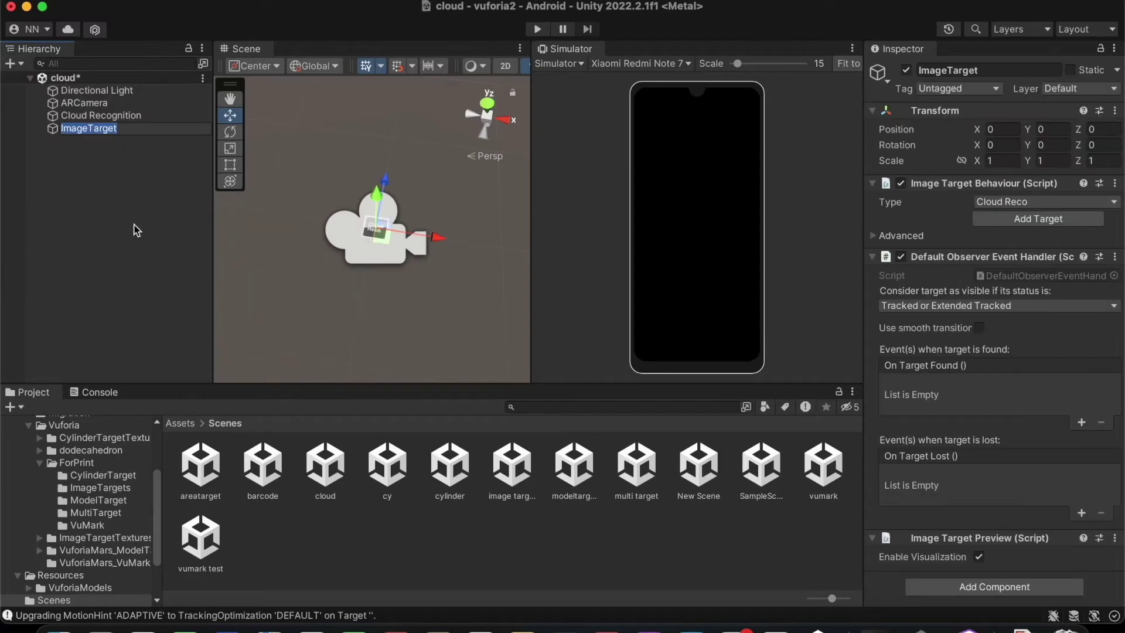
{"action": "left_click", "coordinate": [127, 217]}
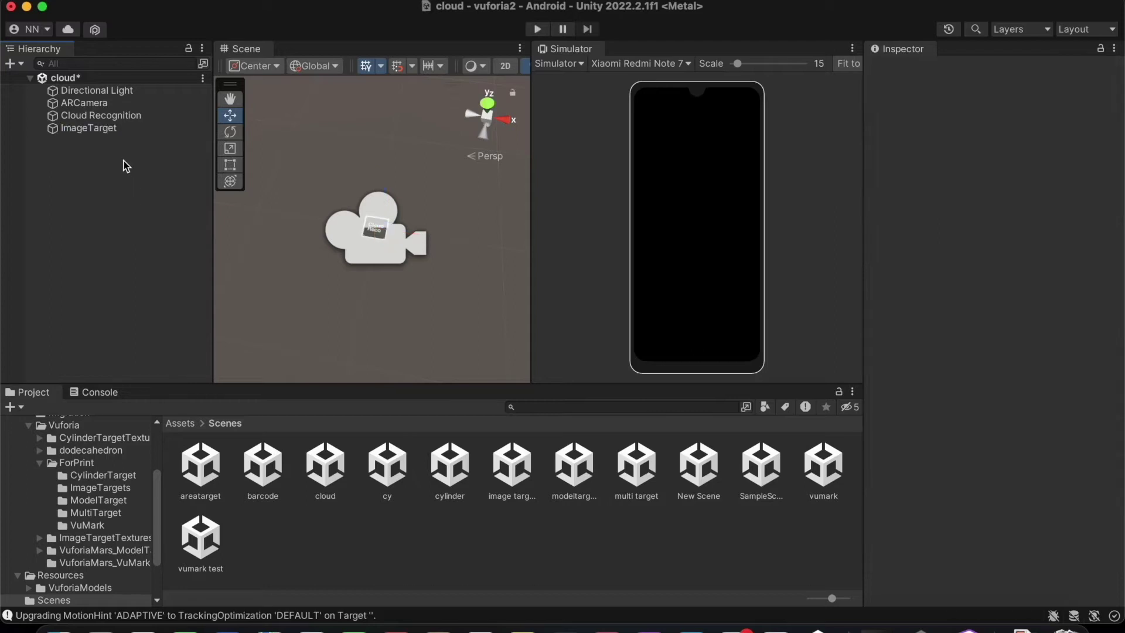
Step: Select the Cloud Recognition object, then switch to Google Chrome and show the Target Manager in the Vuforia Developer Portal
{"action": "left_click", "coordinate": [113, 129]}
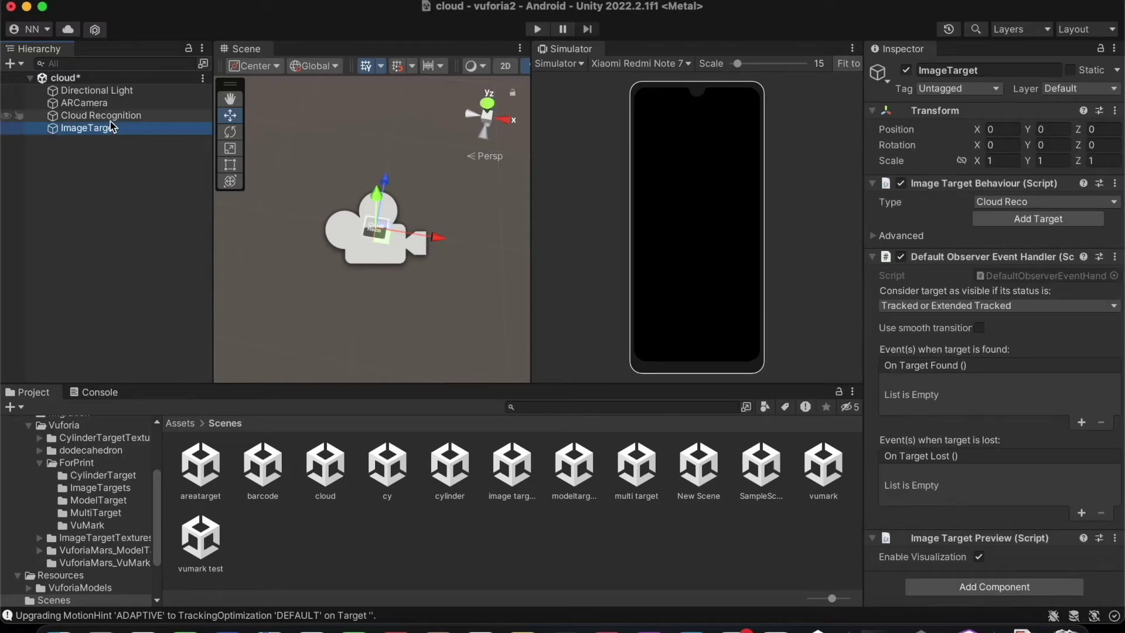
{"action": "left_click", "coordinate": [109, 119]}
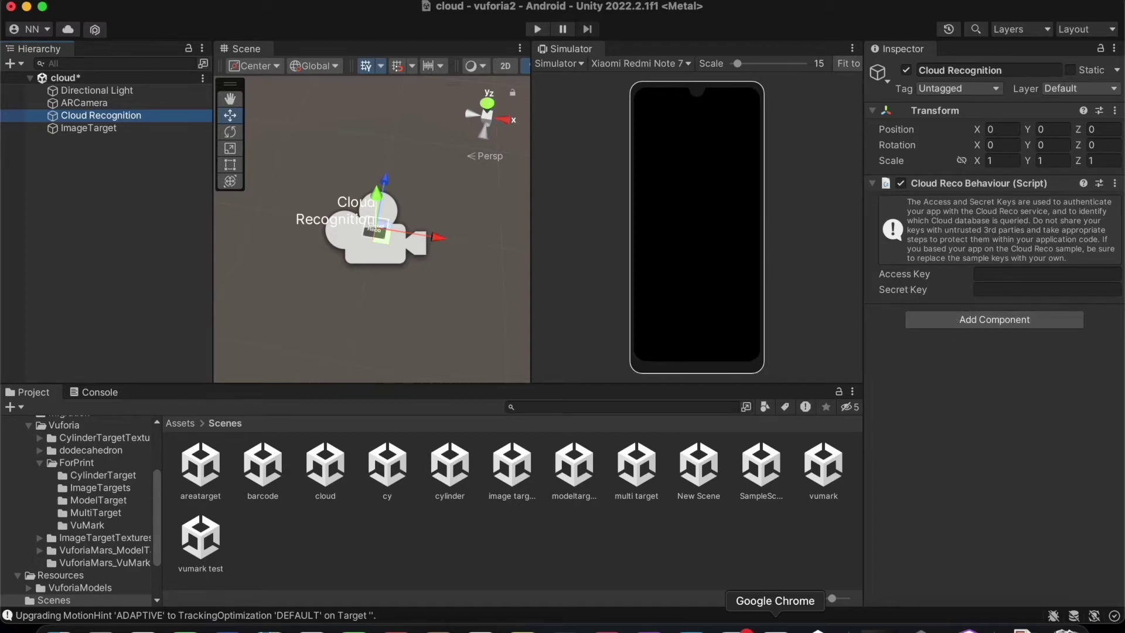
{"action": "left_click", "coordinate": [775, 629]}
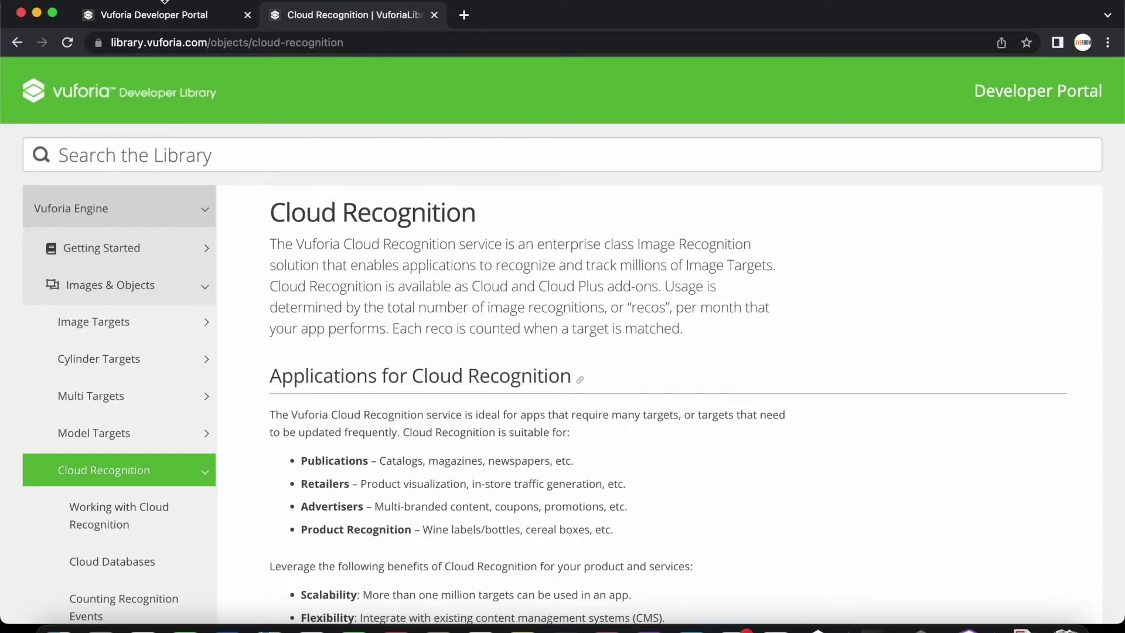
{"action": "left_click", "coordinate": [136, 18]}
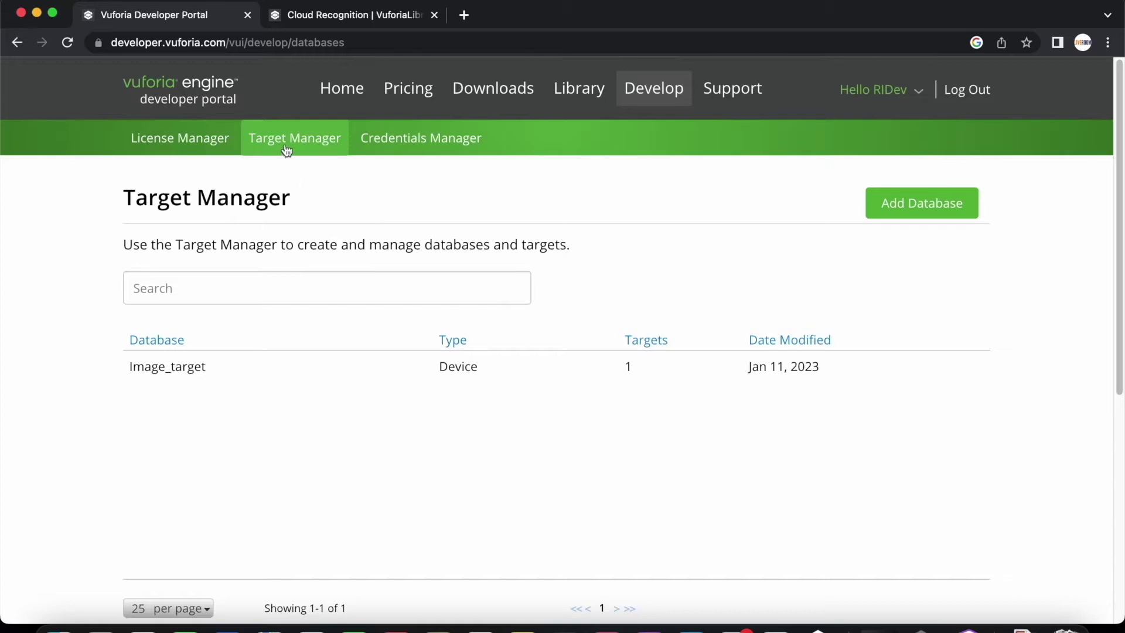
Step: Create a Cloud type database named test_cloud_reco that uses the test_project license
{"action": "left_click", "coordinate": [927, 208]}
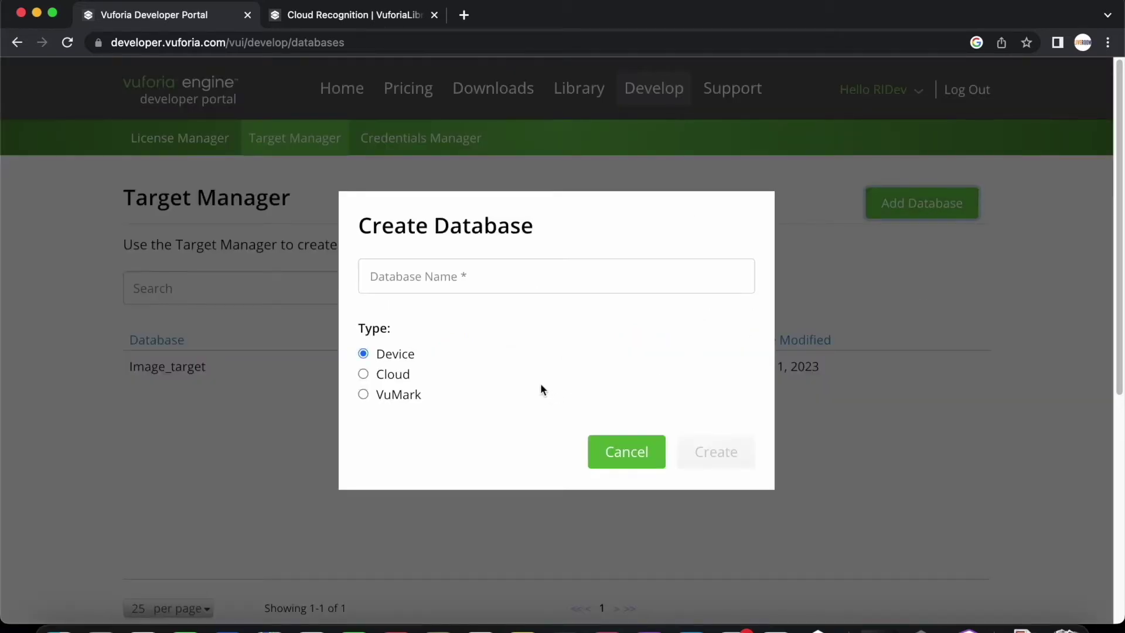
{"action": "left_click", "coordinate": [363, 374]}
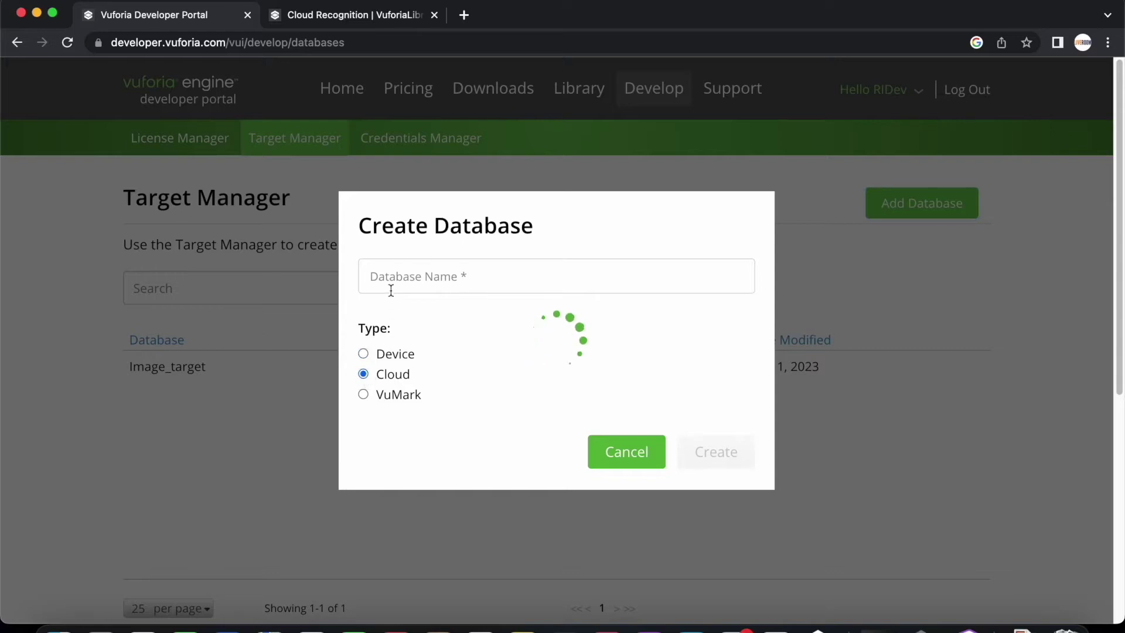
{"action": "left_click", "coordinate": [411, 253]}
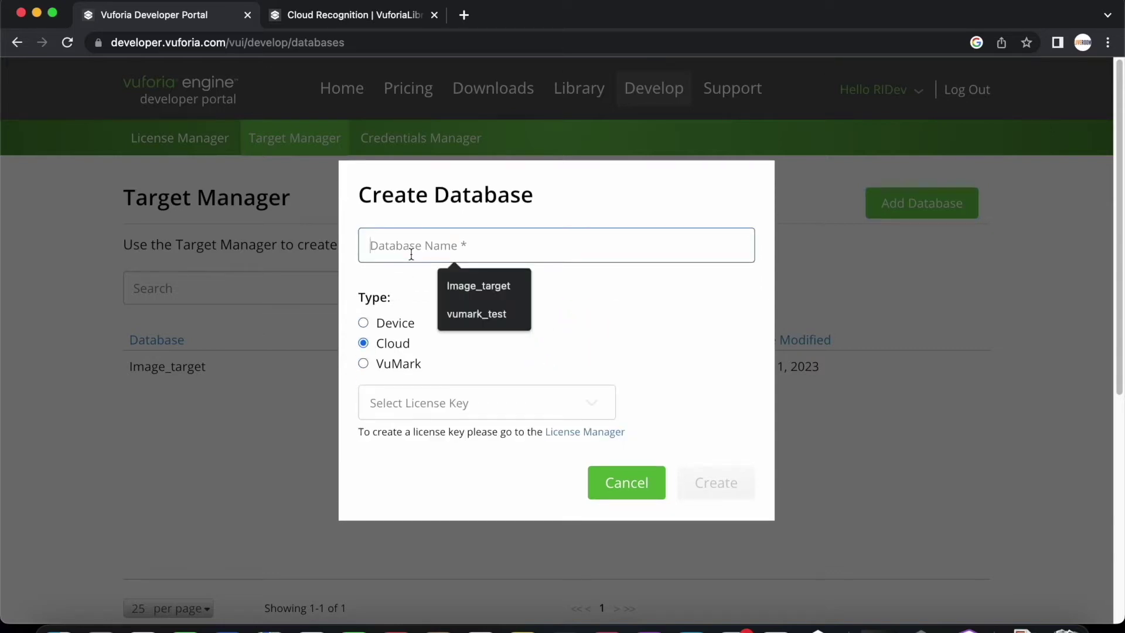
{"action": "type", "text": "test_cloude"}
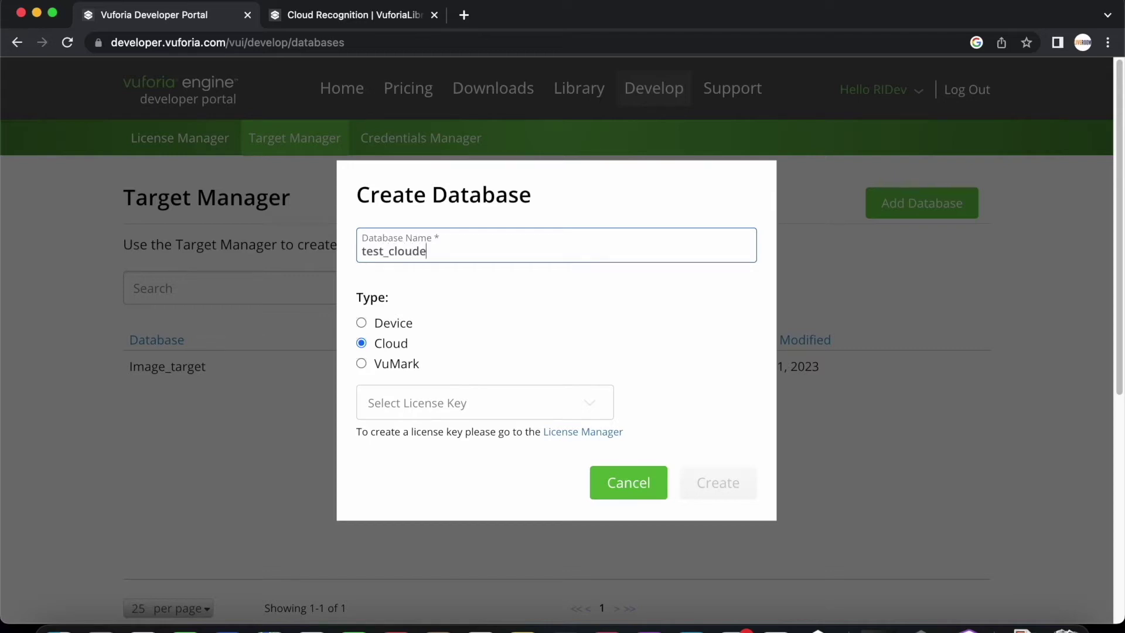
{"action": "key", "text": "BackSpace"}
{"action": "type", "text": "_reco"}
{"action": "left_click", "coordinate": [523, 414]}
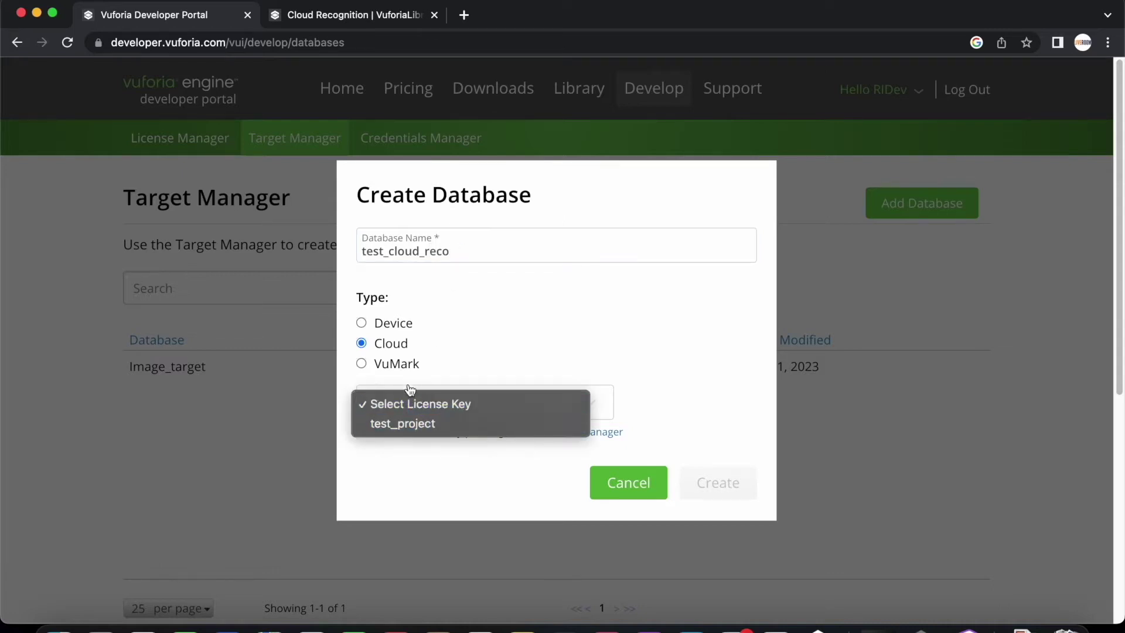
{"action": "left_click", "coordinate": [424, 429]}
{"action": "left_click", "coordinate": [718, 484]}
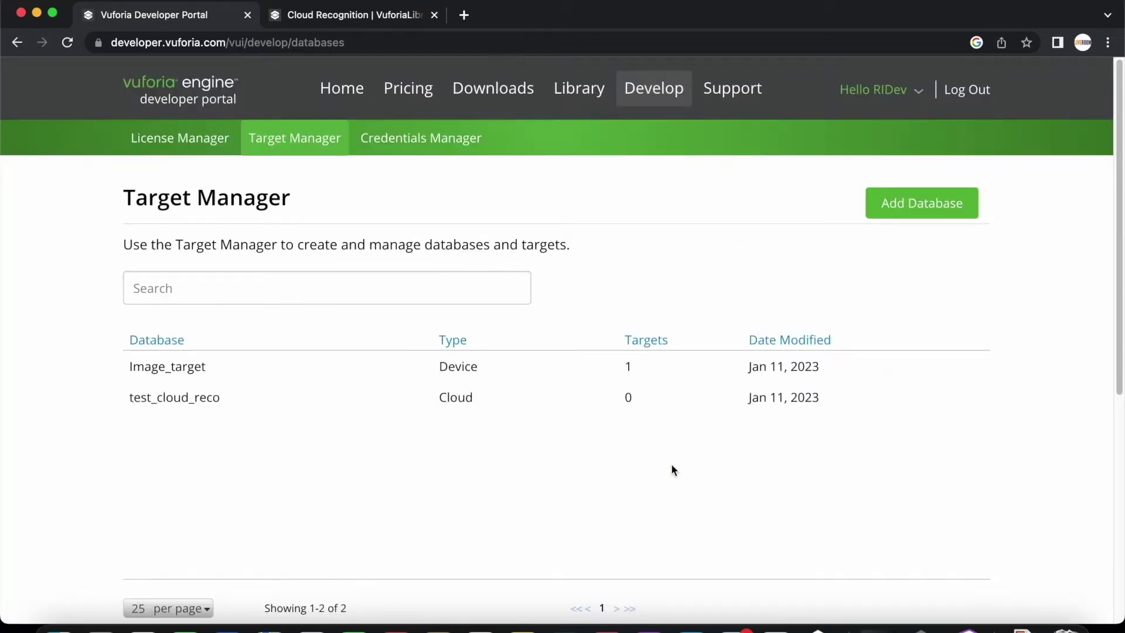
Step: Open the test_cloud_reco database and show its database access keys
{"action": "left_click", "coordinate": [191, 399]}
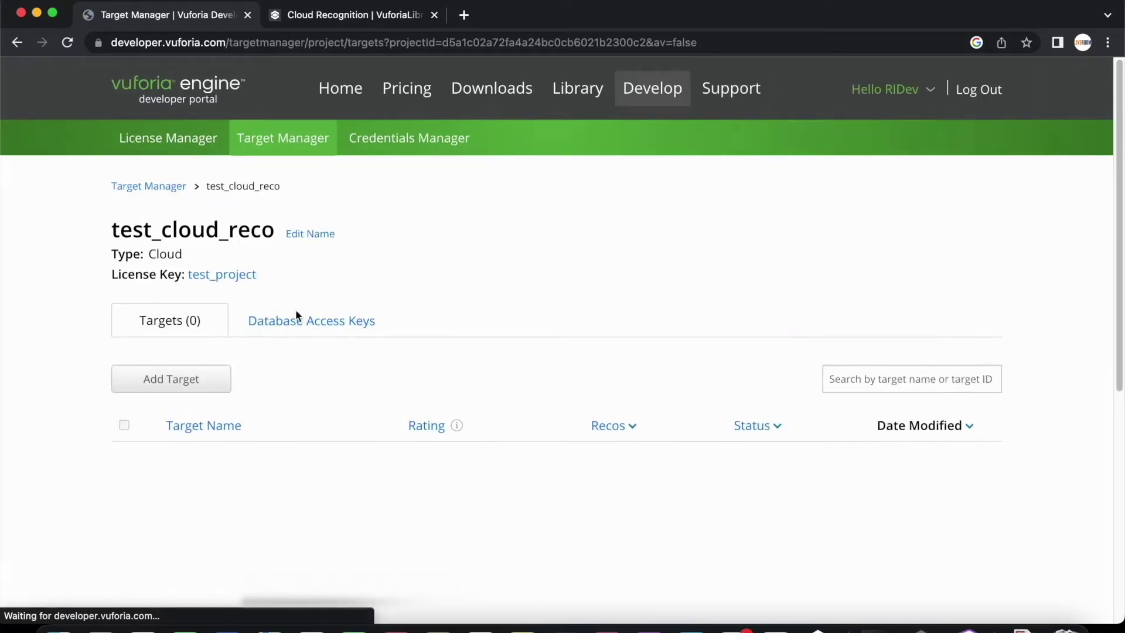
{"action": "left_click", "coordinate": [270, 330]}
{"action": "scroll", "coordinate": [361, 388], "scroll_direction": "down", "scroll_amount": 1}
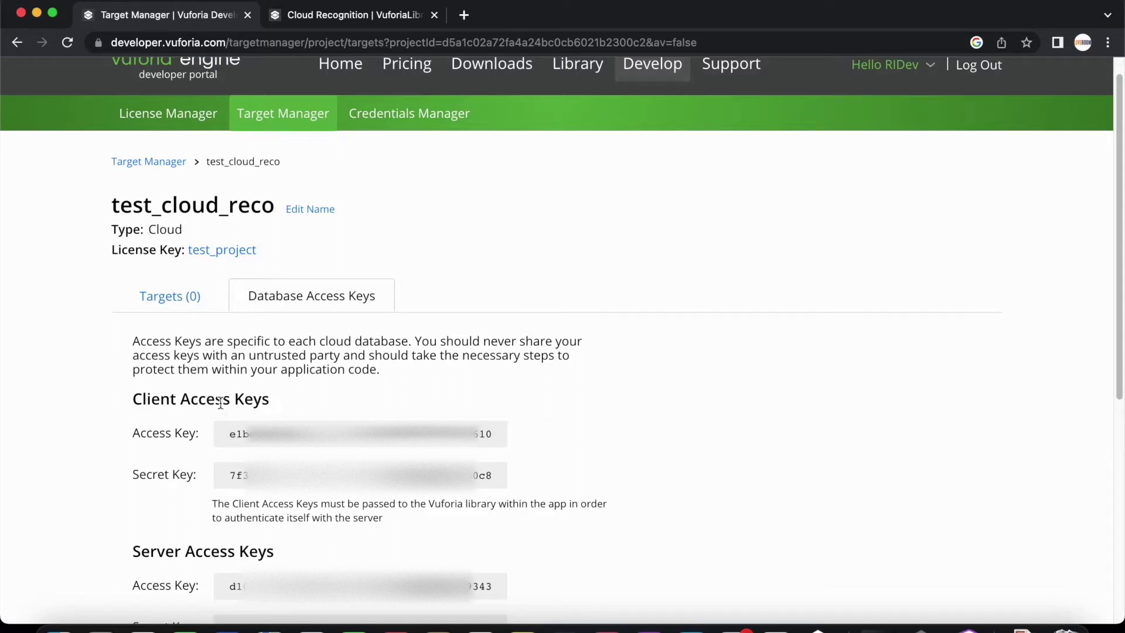
Step: Copy the client access key and paste it as the Cloud Recognition object's Access Key in Unity
{"action": "left_click_drag", "start_coordinate": [230, 434], "coordinate": [501, 445]}
{"action": "right_click", "coordinate": [500, 444]}
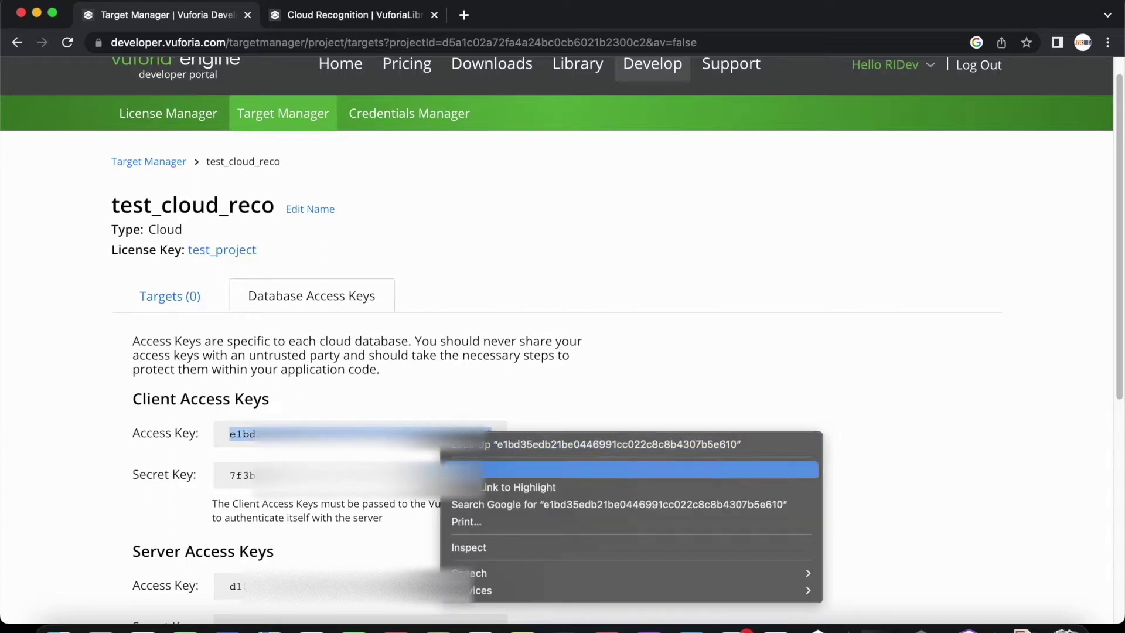
{"action": "left_click", "coordinate": [498, 468]}
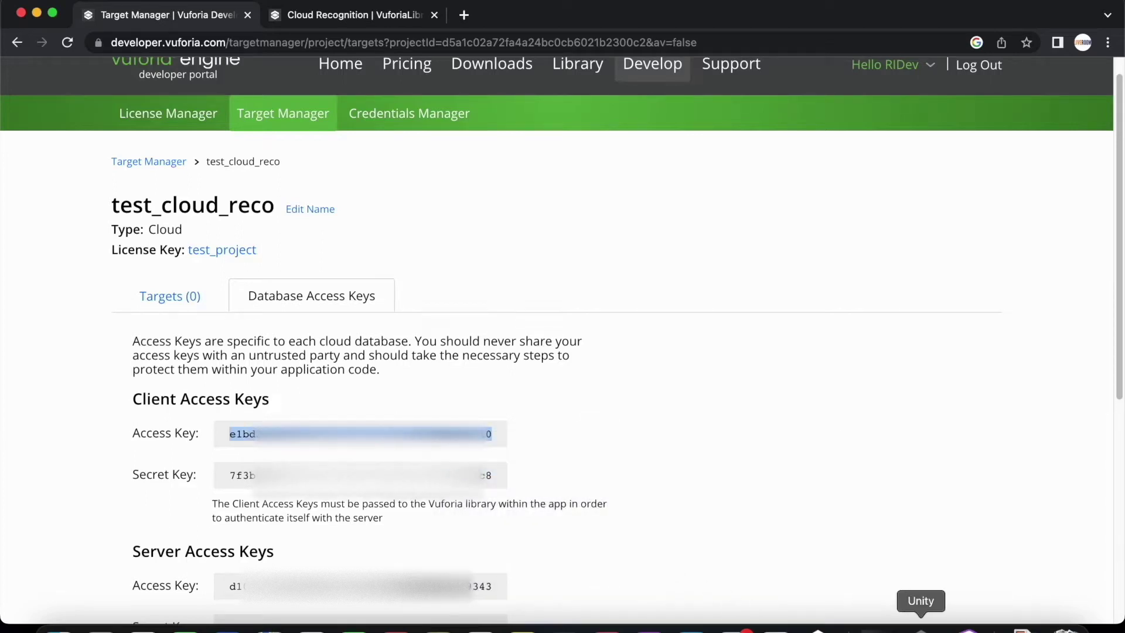
{"action": "left_click", "coordinate": [921, 628]}
{"action": "right_click", "coordinate": [1007, 273]}
{"action": "left_click", "coordinate": [1031, 316]}
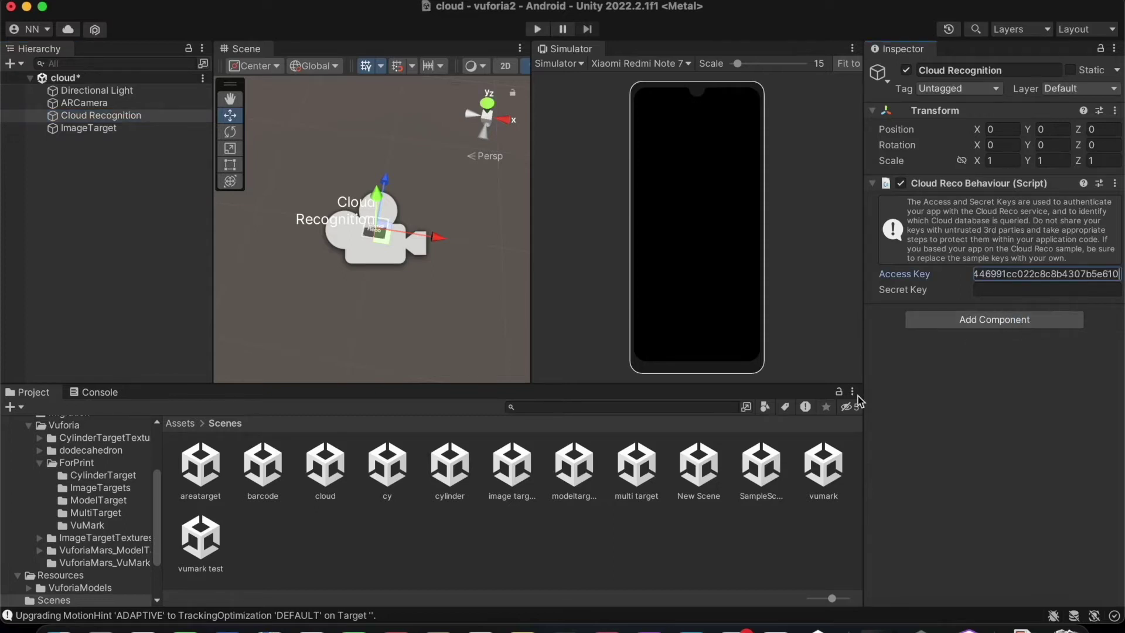
Step: Copy the client secret key from Chrome and paste it as the Cloud Recognition object's Secret Key in Unity
{"action": "left_click", "coordinate": [776, 629]}
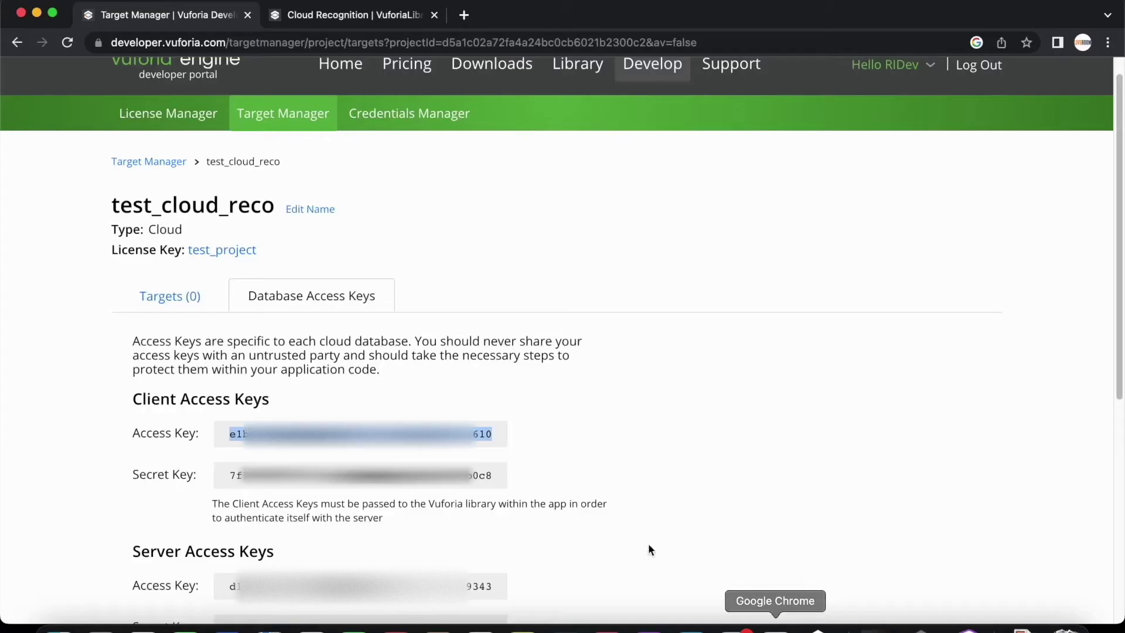
{"action": "left_click_drag", "start_coordinate": [230, 474], "coordinate": [497, 481]}
{"action": "right_click", "coordinate": [461, 486]}
{"action": "left_click", "coordinate": [482, 487]}
{"action": "left_click", "coordinate": [921, 629]}
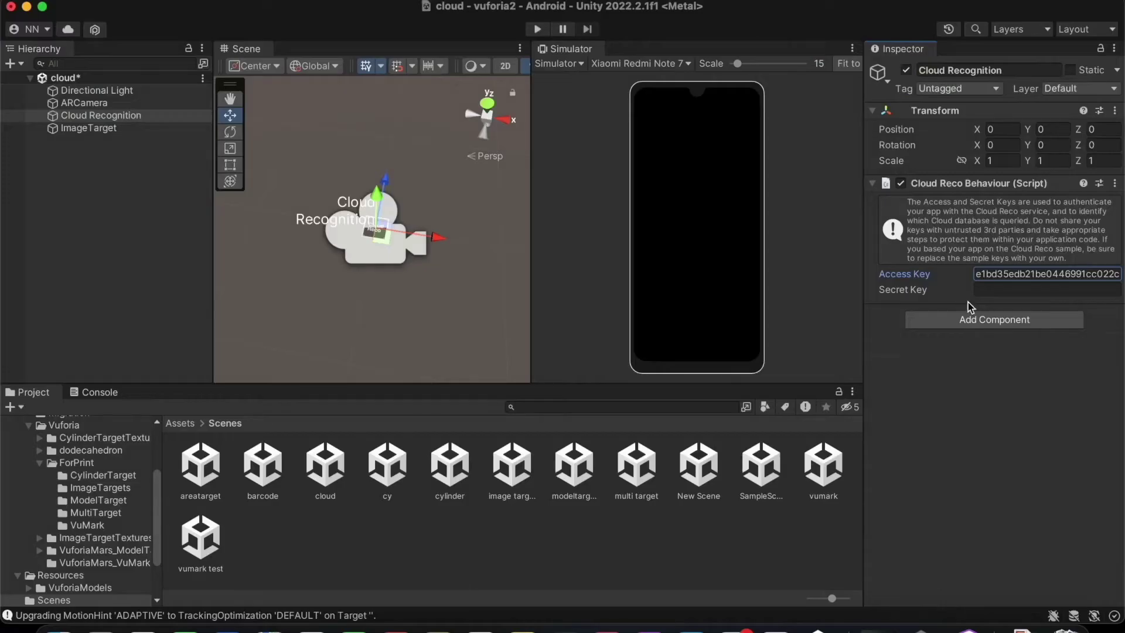
{"action": "left_click", "coordinate": [989, 293]}
{"action": "right_click", "coordinate": [989, 293]}
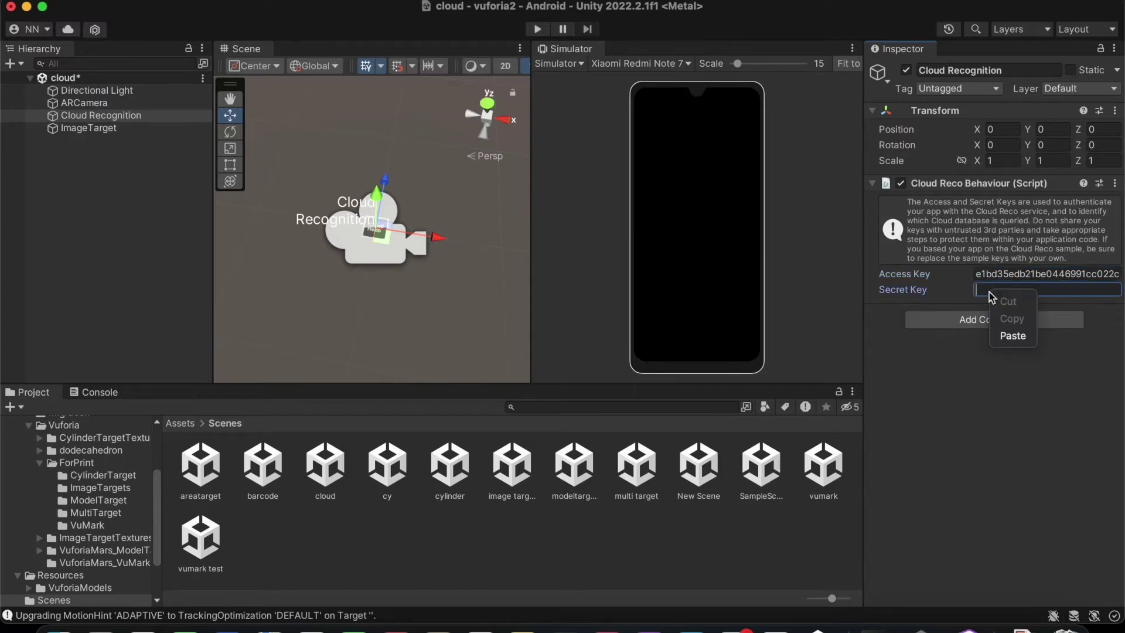
{"action": "left_click", "coordinate": [1002, 337]}
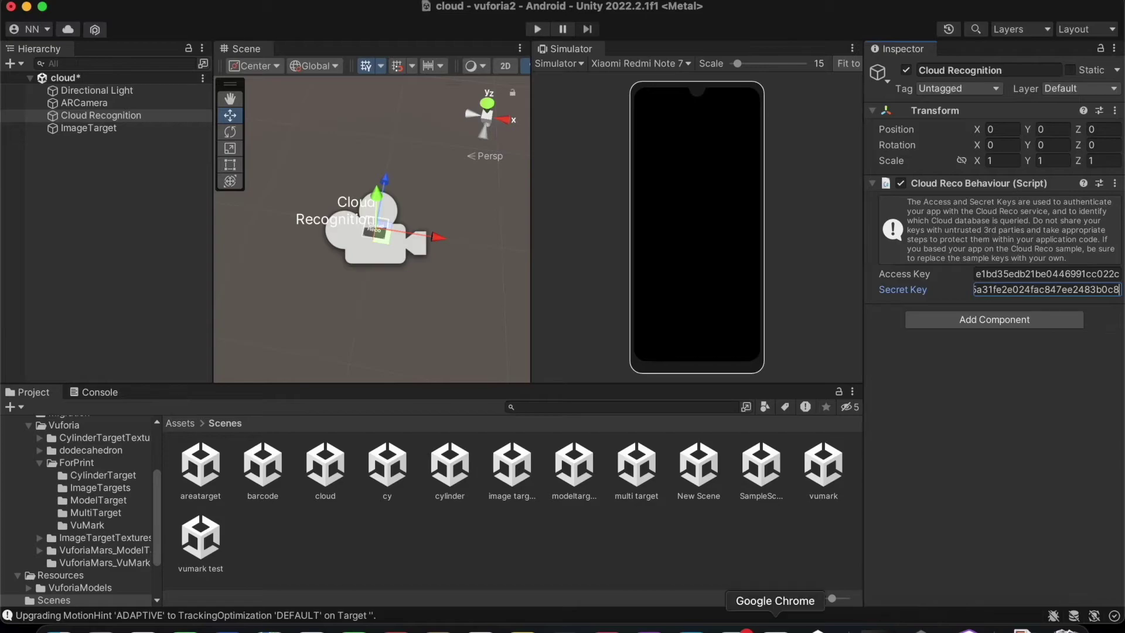
Step: Switch to Chrome and add insert-image-html.jpeg as a target with width 1 to the test_cloud_reco database
{"action": "left_click", "coordinate": [775, 626]}
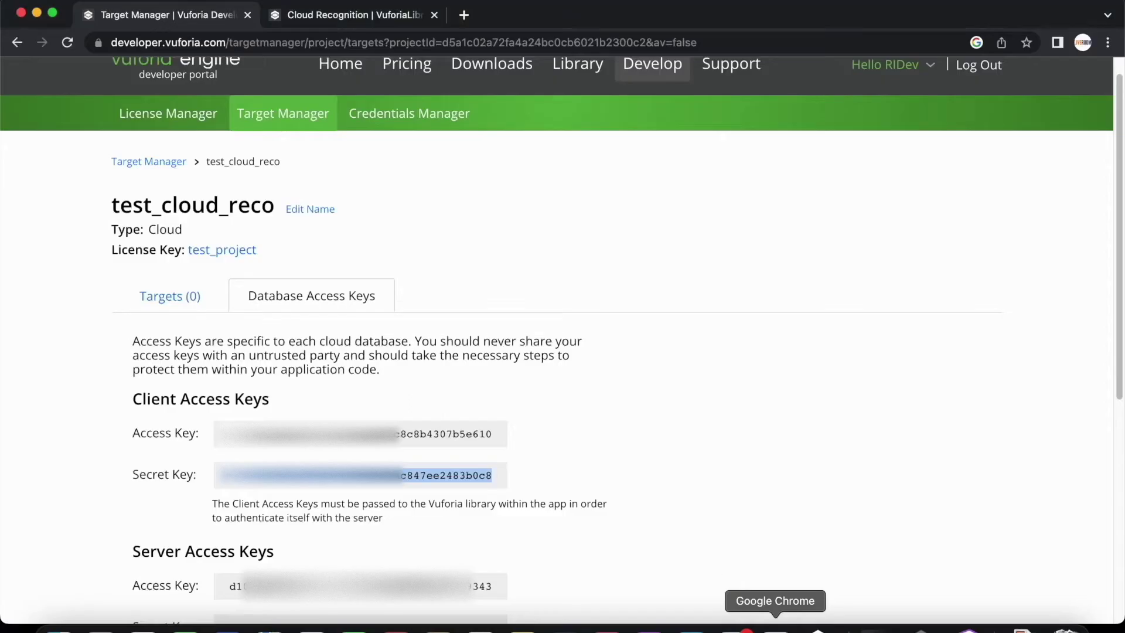
{"action": "left_click", "coordinate": [162, 299]}
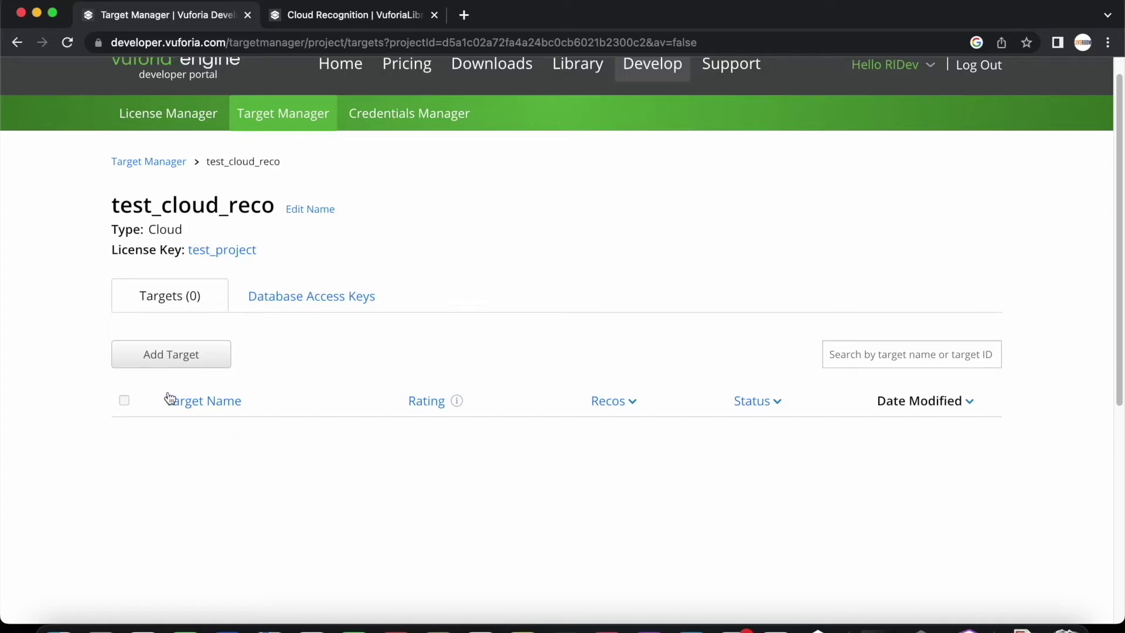
{"action": "left_click", "coordinate": [163, 362]}
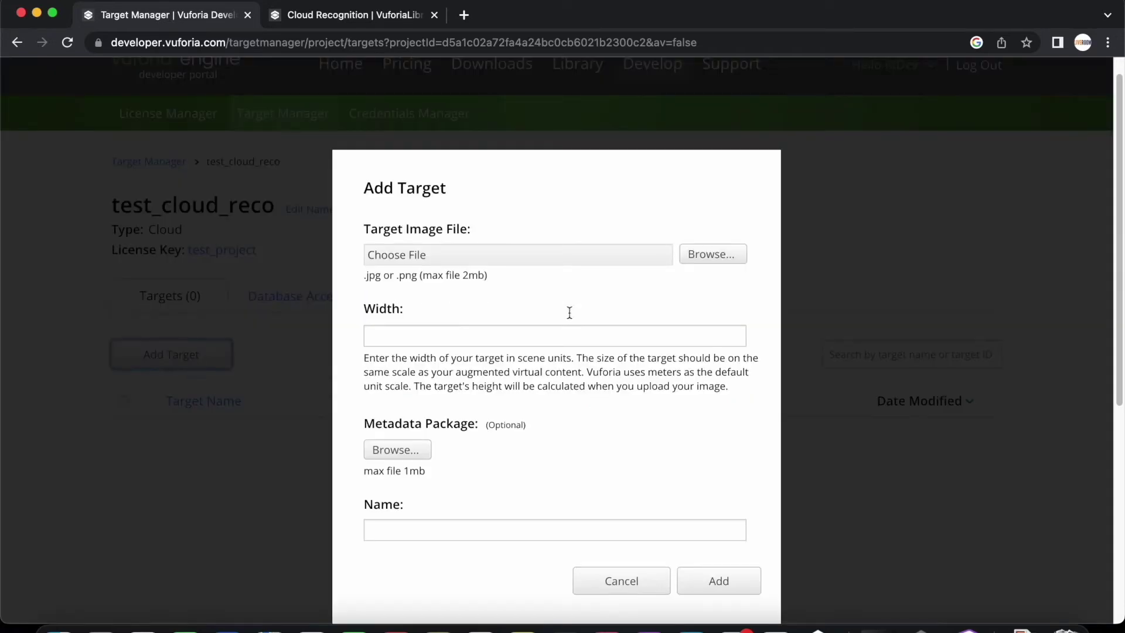
{"action": "left_click", "coordinate": [713, 264]}
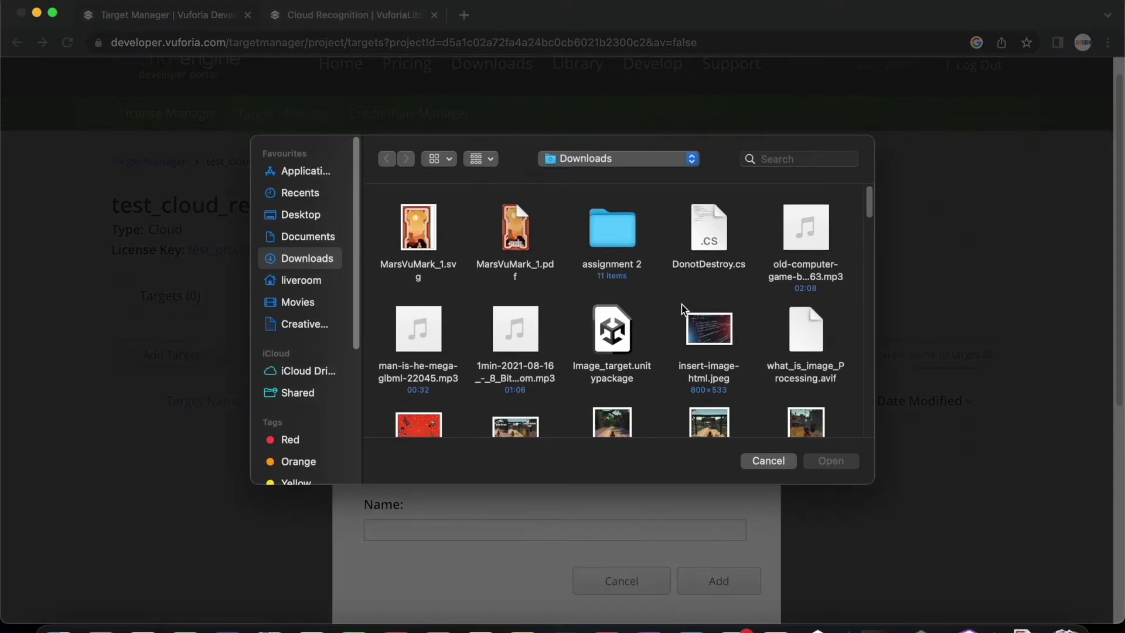
{"action": "left_click", "coordinate": [709, 335]}
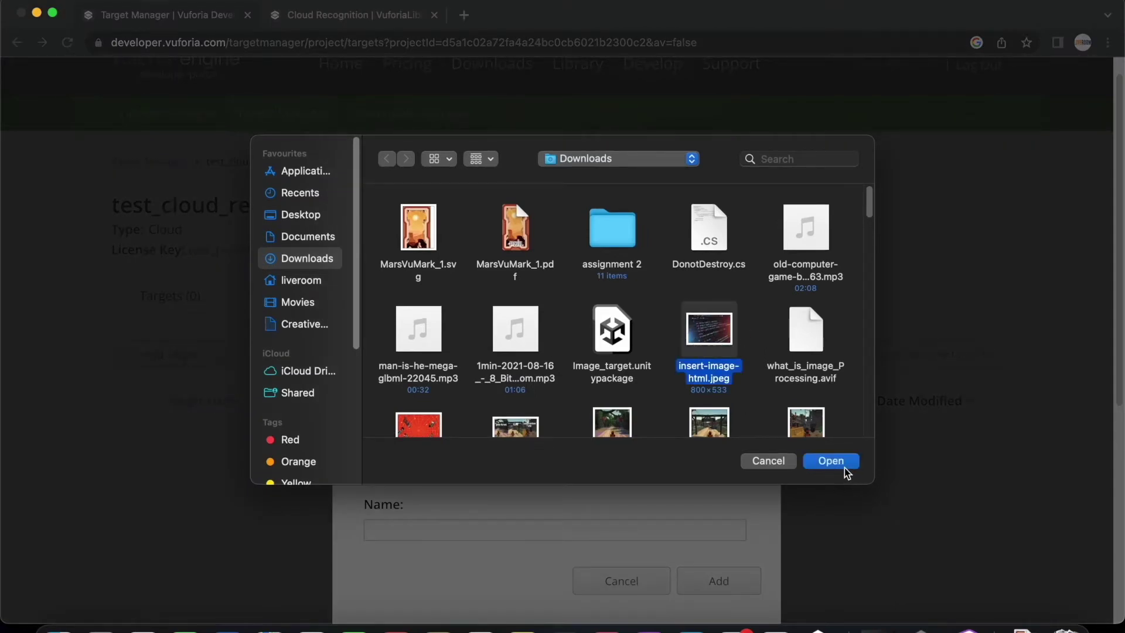
{"action": "left_click", "coordinate": [831, 461]}
{"action": "left_click", "coordinate": [456, 338]}
{"action": "type", "text": "1"}
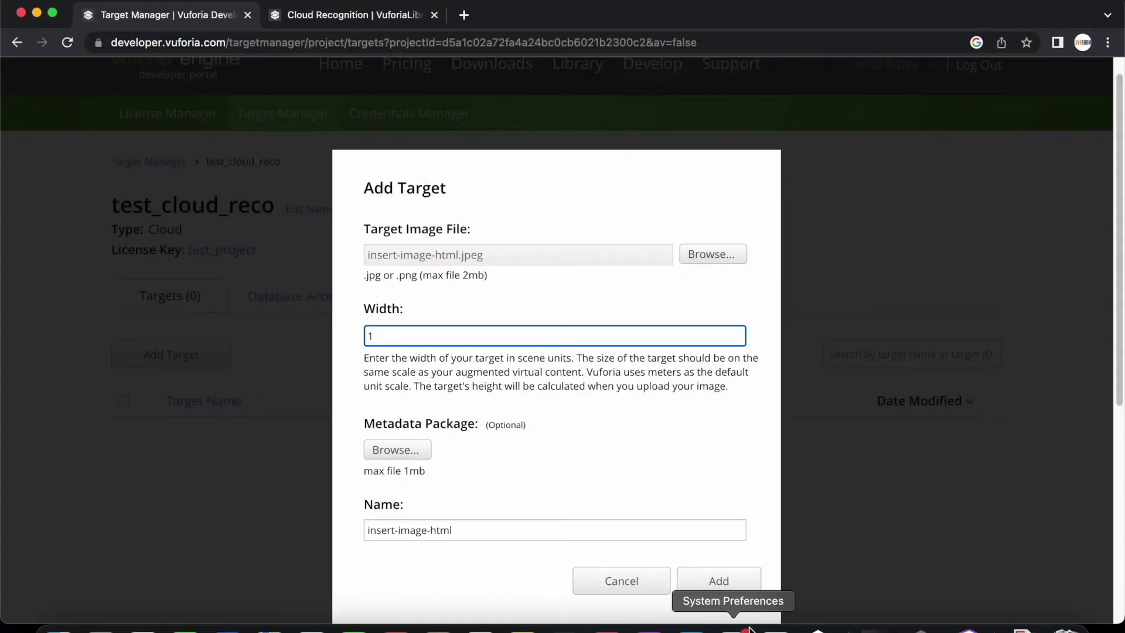
{"action": "left_click", "coordinate": [719, 581]}
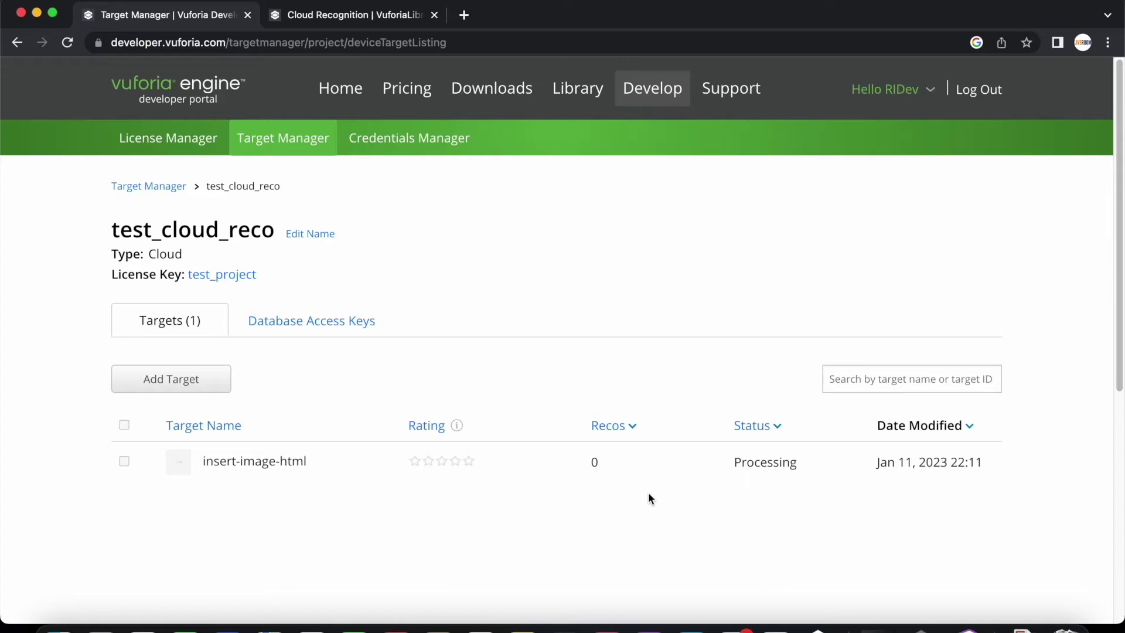
Step: Open the Working with Cloud Recognition article in the Vuforia library and read its Unity setup instructions and script samples
{"action": "left_click", "coordinate": [319, 16]}
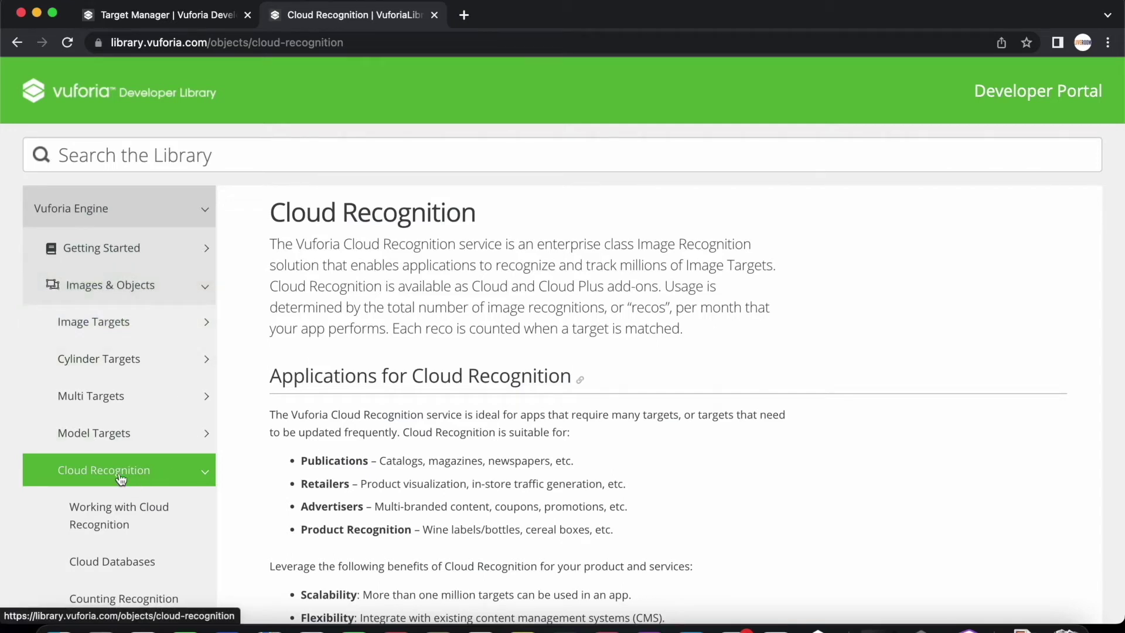
{"action": "scroll", "coordinate": [121, 480], "scroll_direction": "down", "scroll_amount": 3}
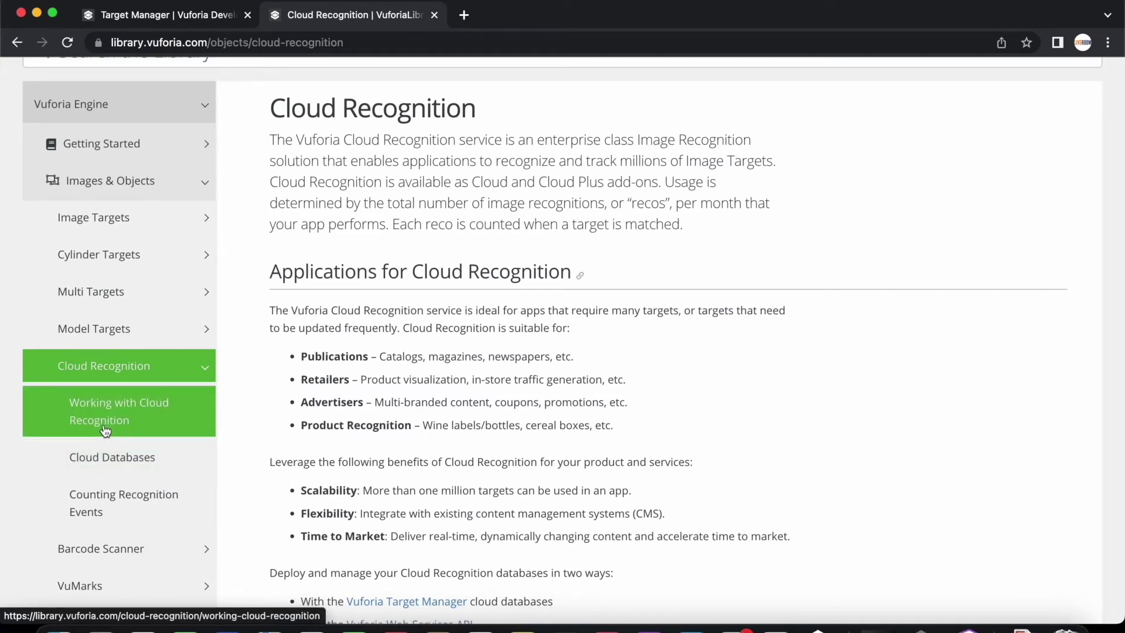
{"action": "left_click", "coordinate": [106, 431]}
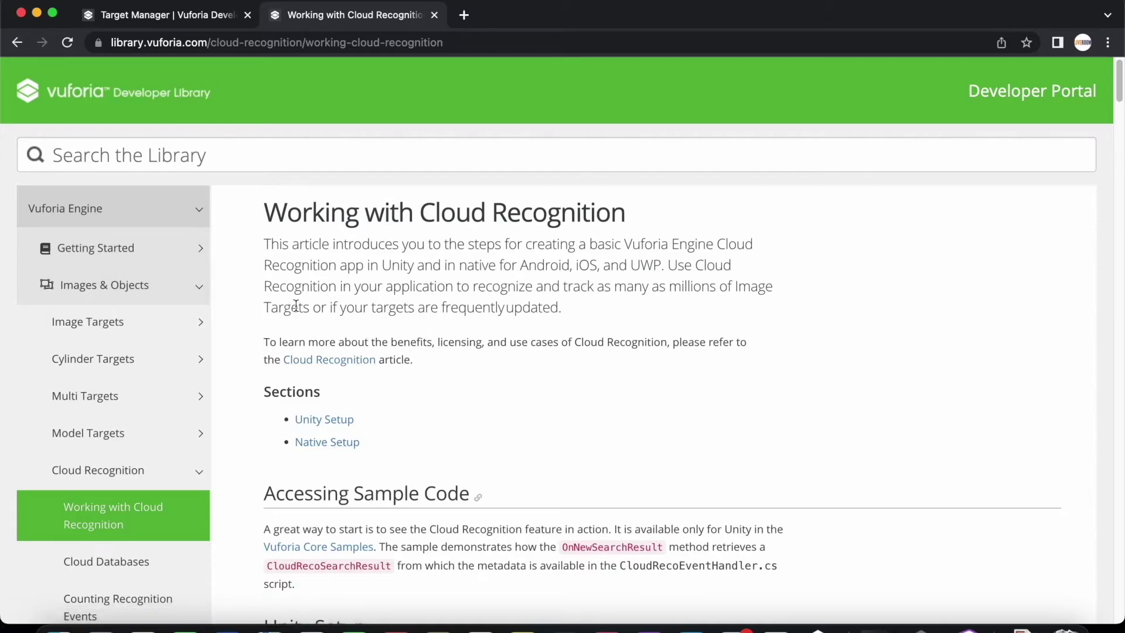
{"action": "left_click", "coordinate": [323, 420]}
{"action": "scroll", "coordinate": [466, 320], "scroll_direction": "down", "scroll_amount": 14}
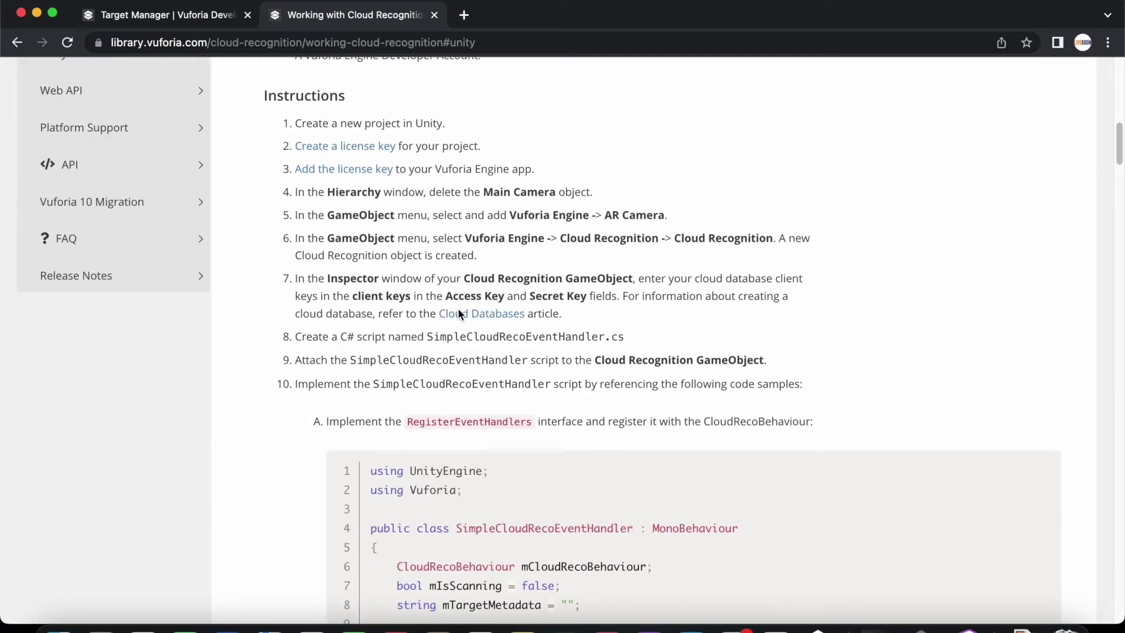
{"action": "scroll", "coordinate": [547, 353], "scroll_direction": "up", "scroll_amount": 1}
{"action": "scroll", "coordinate": [546, 354], "scroll_direction": "down", "scroll_amount": 7}
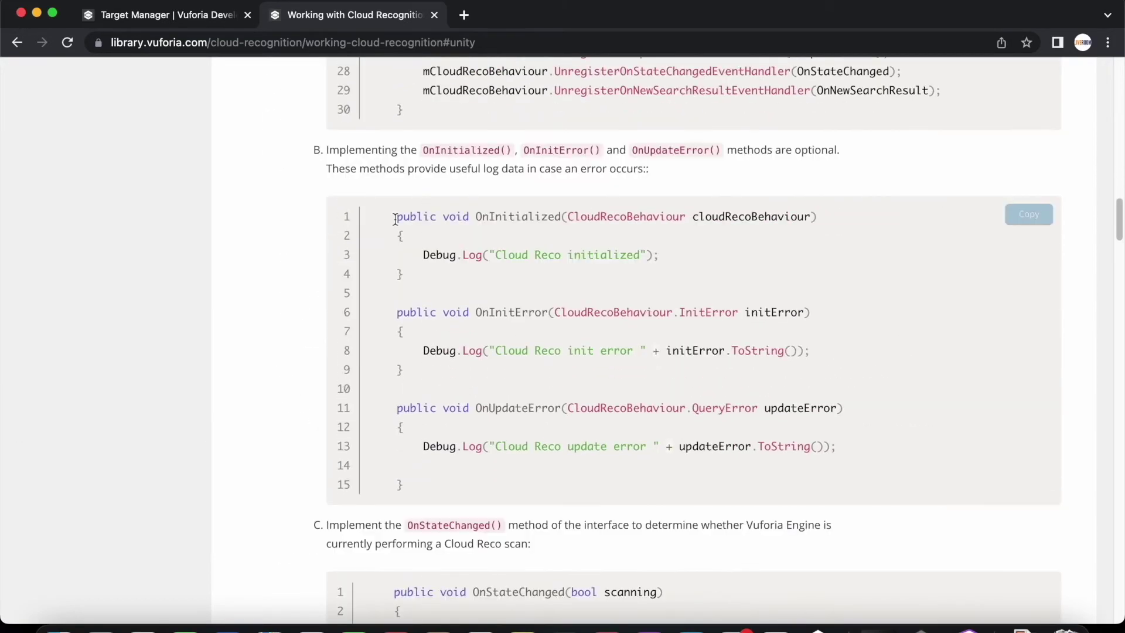
{"action": "scroll", "coordinate": [554, 324], "scroll_direction": "down", "scroll_amount": 15}
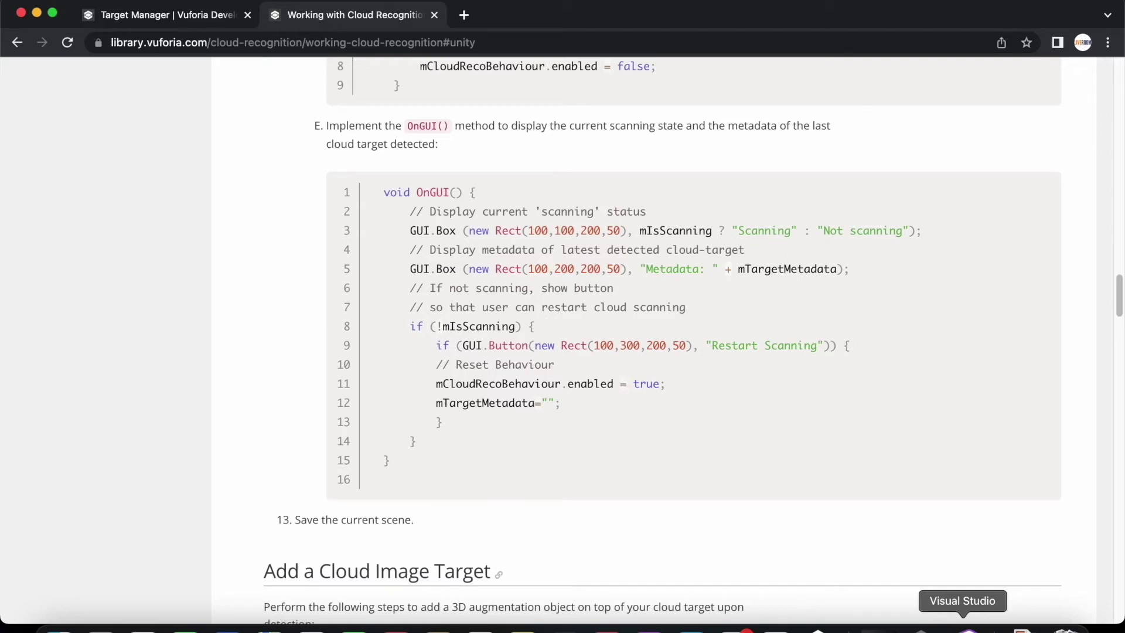
Step: Review the event handler script in Visual Studio and read the Add a Cloud Image Target instructions in Chrome
{"action": "left_click", "coordinate": [963, 626]}
{"action": "scroll", "coordinate": [583, 376], "scroll_direction": "down", "scroll_amount": 5}
{"action": "scroll", "coordinate": [583, 375], "scroll_direction": "down", "scroll_amount": 5}
{"action": "scroll", "coordinate": [384, 215], "scroll_direction": "up", "scroll_amount": 10}
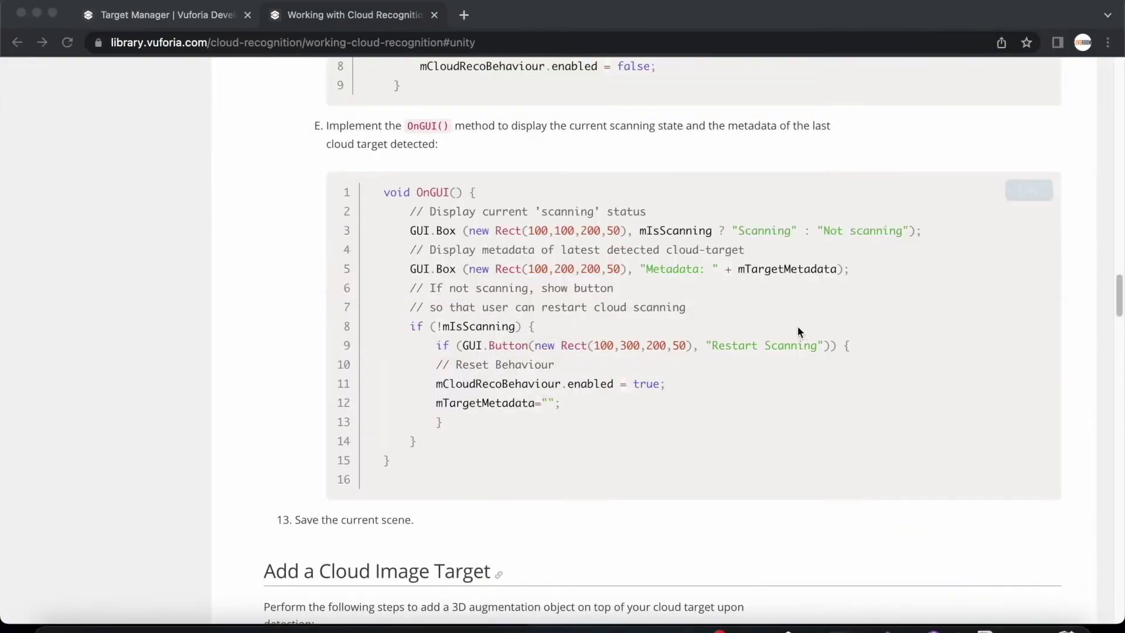
{"action": "scroll", "coordinate": [577, 312], "scroll_direction": "down", "scroll_amount": 5}
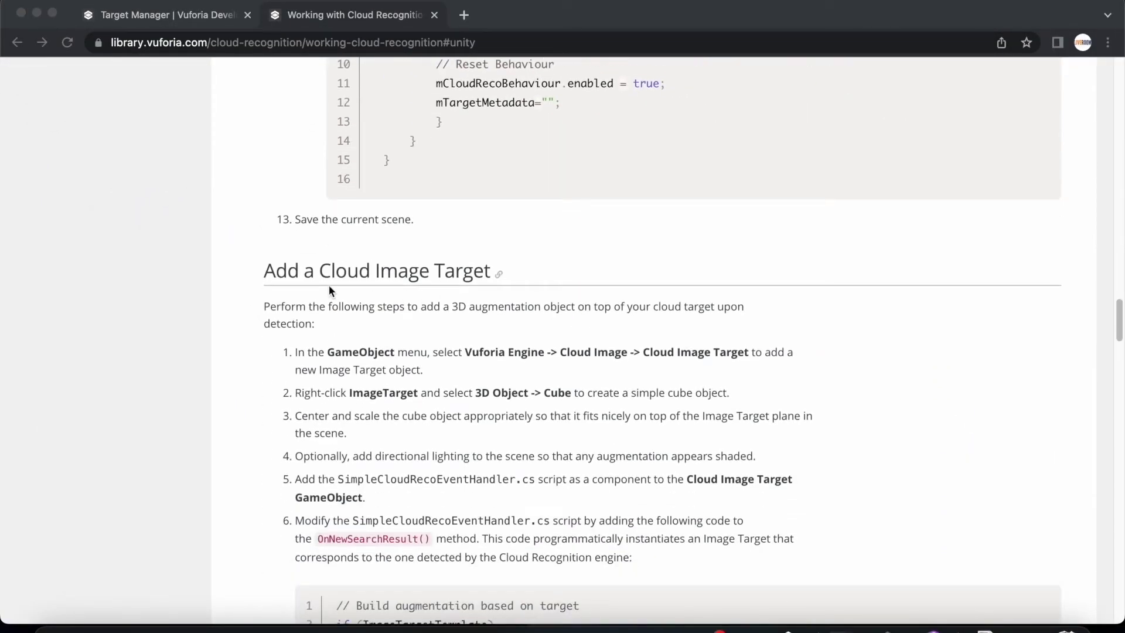
{"action": "scroll", "coordinate": [442, 284], "scroll_direction": "down", "scroll_amount": 5}
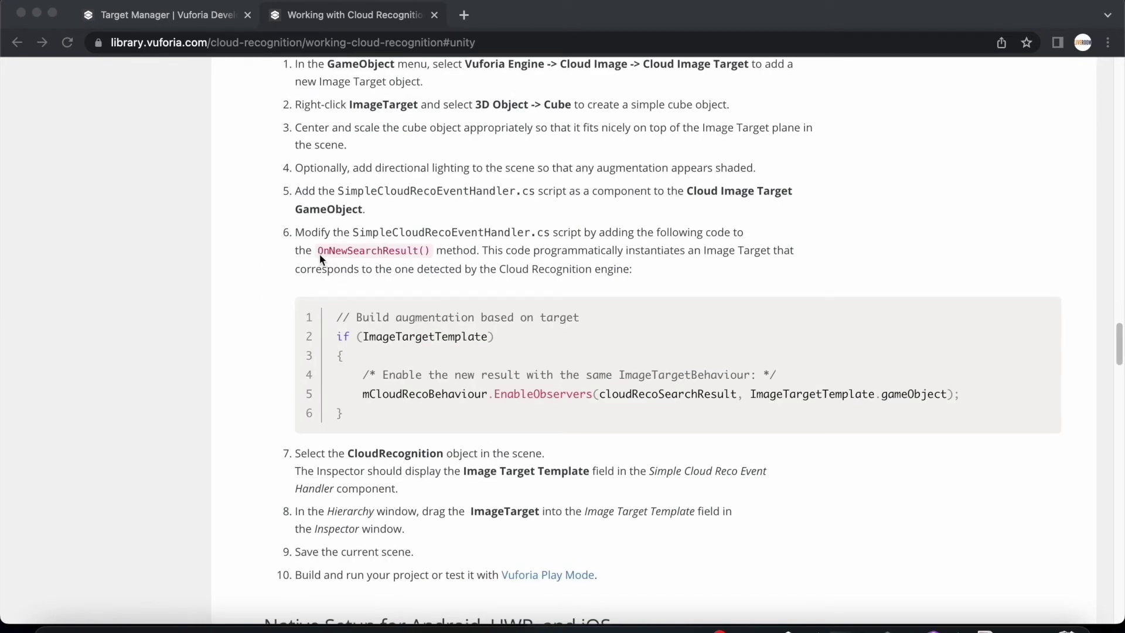
Step: Copy the ImageTargetTemplate code sample and examine the corresponding code in the SimpleCloudRecoEventHandler script in Visual Studio
{"action": "left_click", "coordinate": [337, 340]}
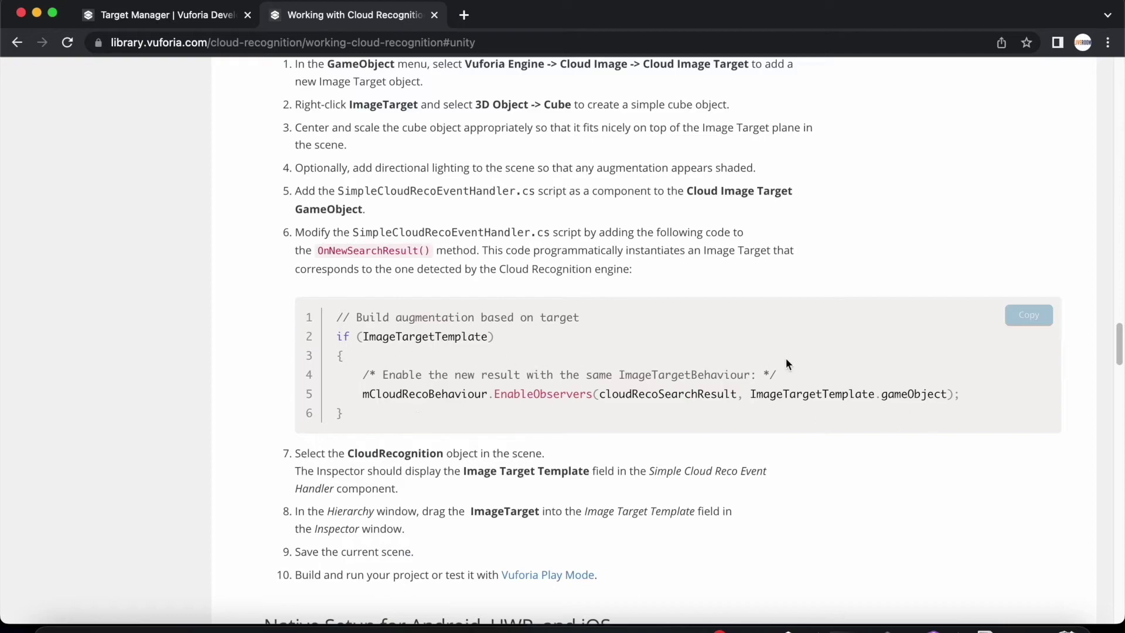
{"action": "left_click", "coordinate": [1039, 328]}
{"action": "left_click", "coordinate": [927, 628]}
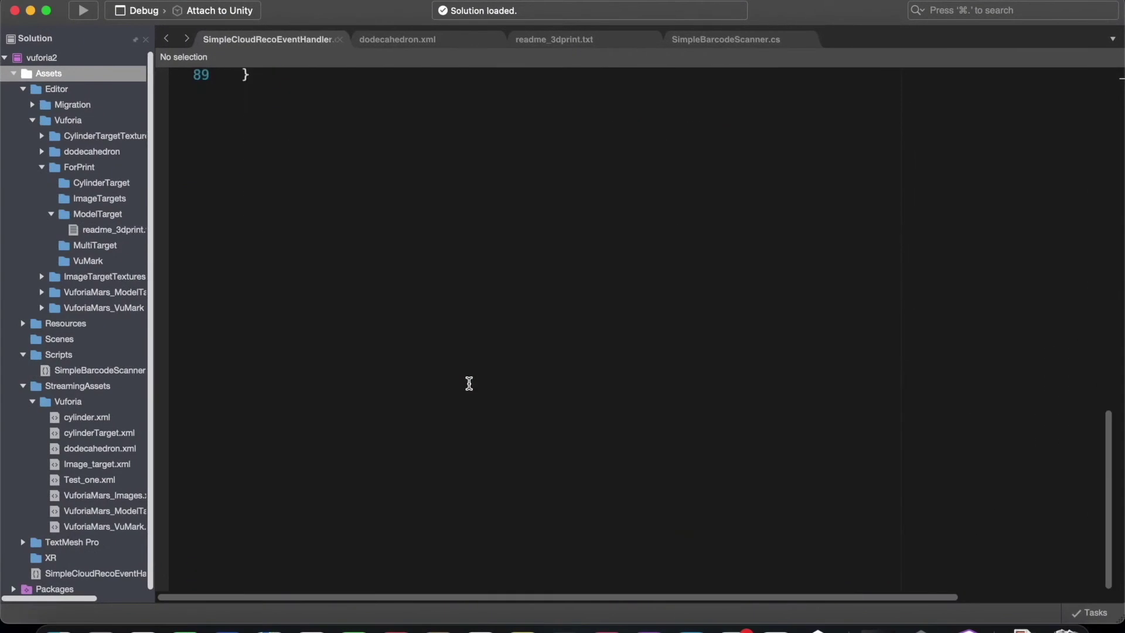
{"action": "scroll", "coordinate": [468, 384], "scroll_direction": "down", "scroll_amount": 3}
{"action": "left_click_drag", "start_coordinate": [304, 344], "coordinate": [350, 410]}
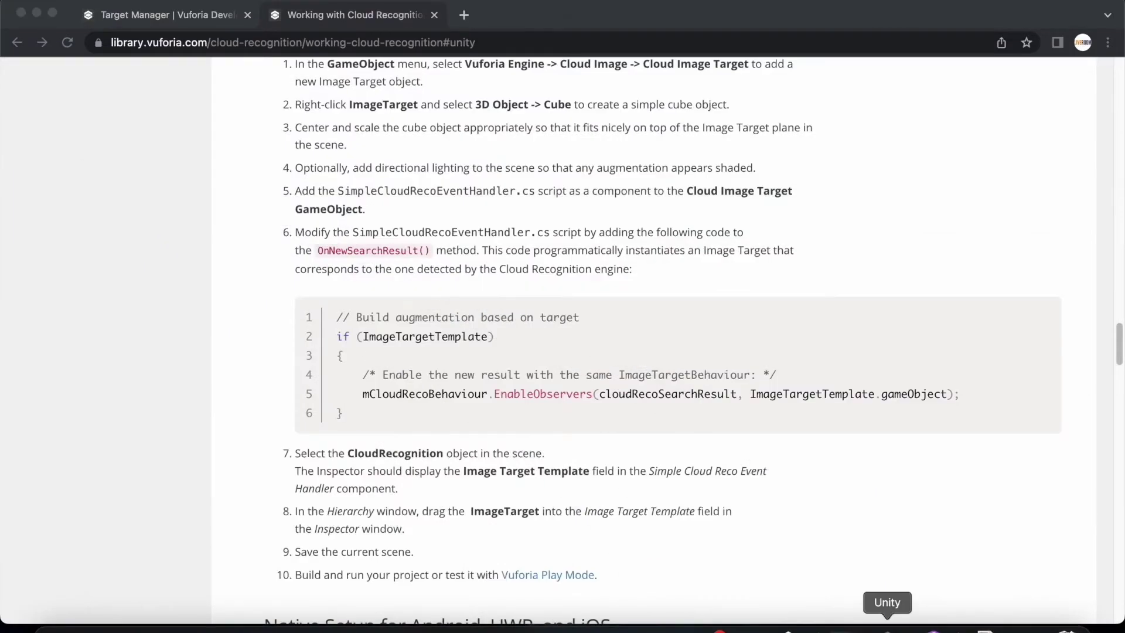
Step: In Unity, attach the SimpleCloudRecoEventHandler script to the Cloud Recognition object and assign ImageTarget as its Image Target Template
{"action": "left_click", "coordinate": [885, 629]}
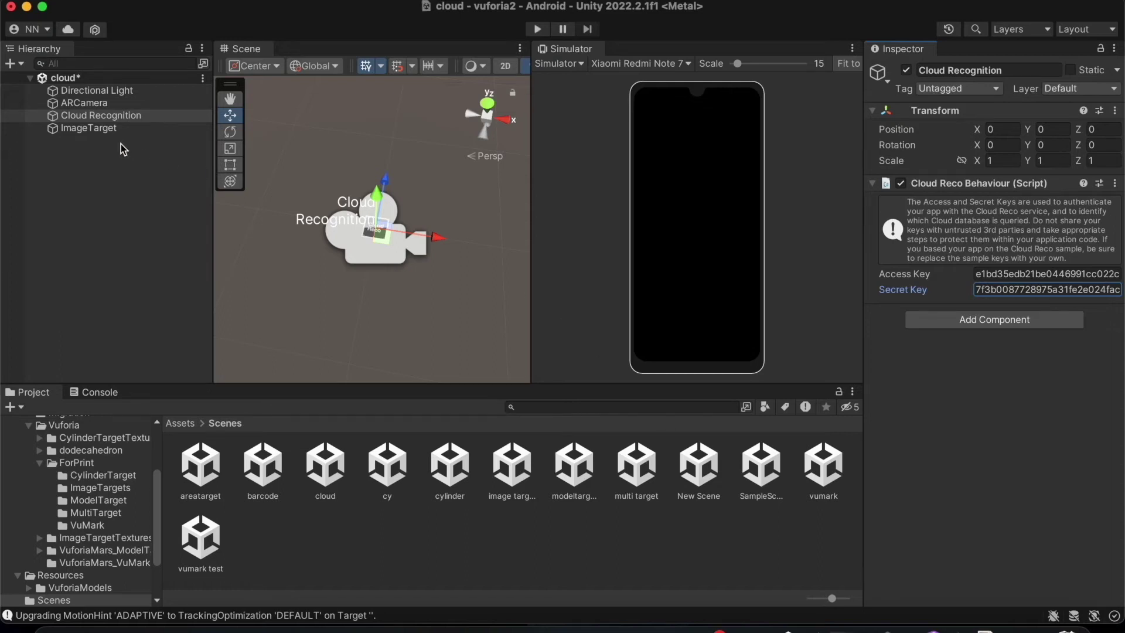
{"action": "left_click", "coordinate": [68, 117]}
{"action": "left_click", "coordinate": [180, 423]}
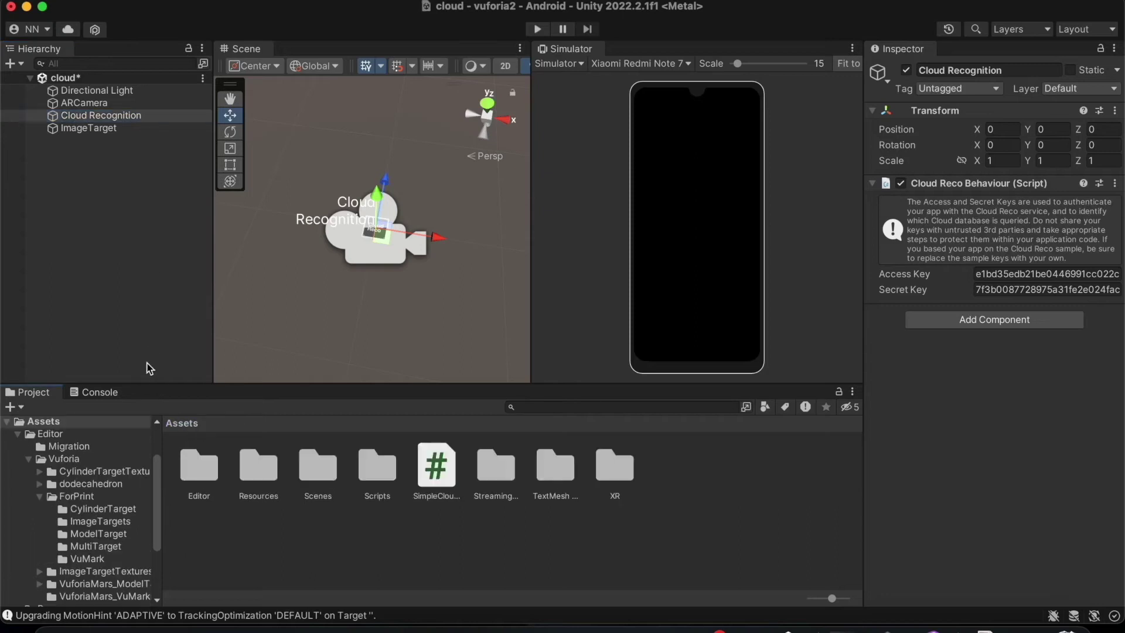
{"action": "left_click_drag", "start_coordinate": [429, 475], "coordinate": [955, 410]}
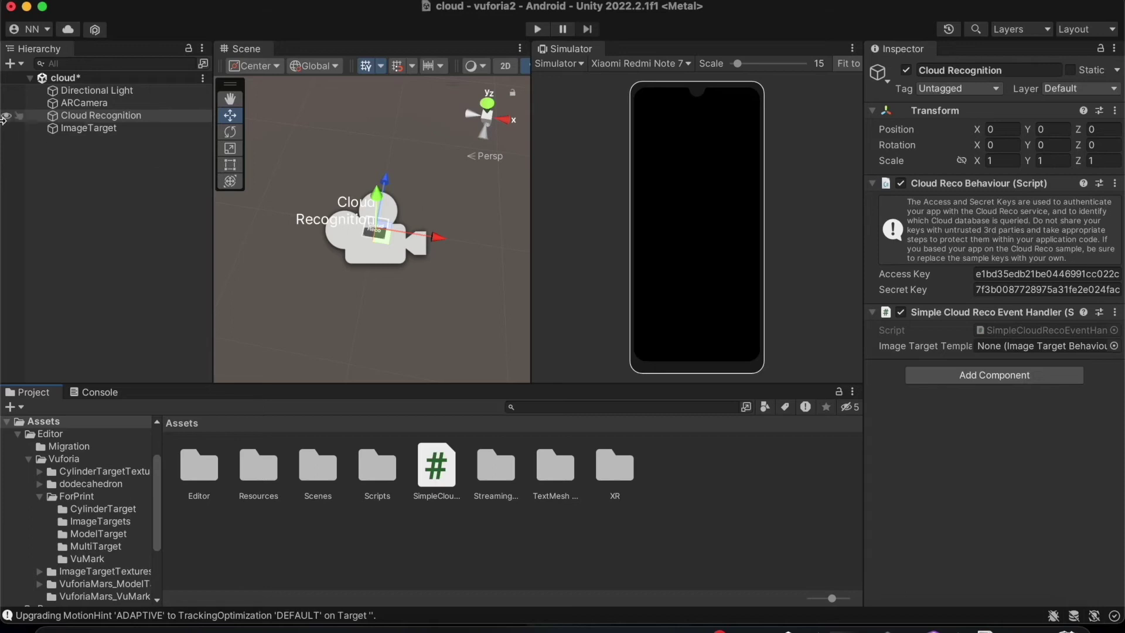
{"action": "left_click_drag", "start_coordinate": [70, 135], "coordinate": [995, 350]}
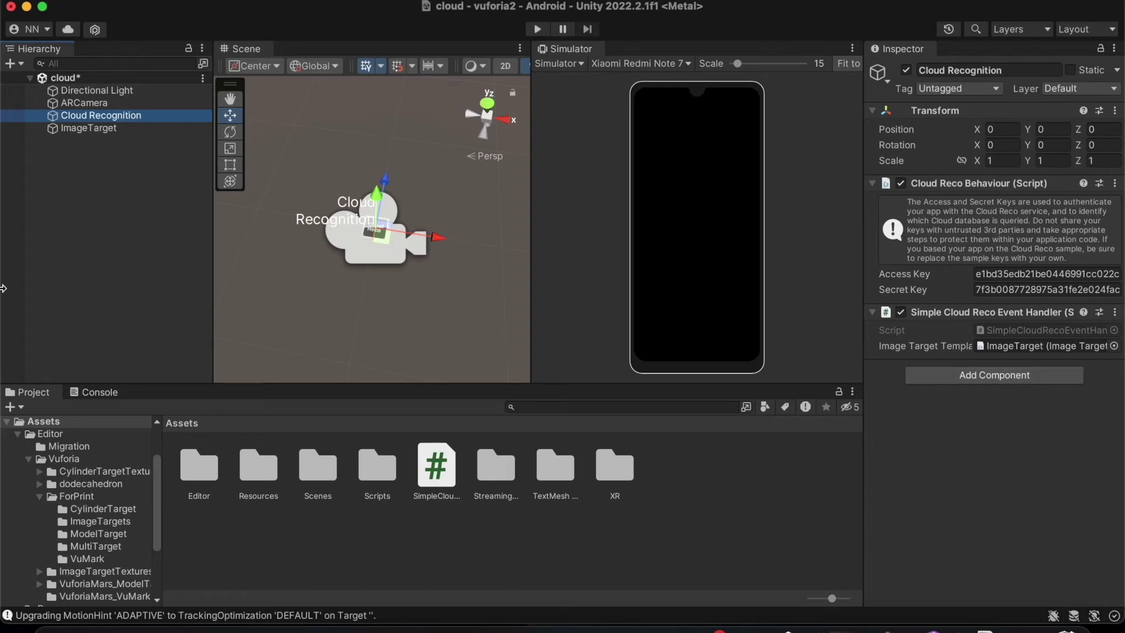
Step: Add a cube as a child of ImageTarget, scale it uniformly to about 0.45 and raise it to about Y 0.234
{"action": "left_click", "coordinate": [101, 129]}
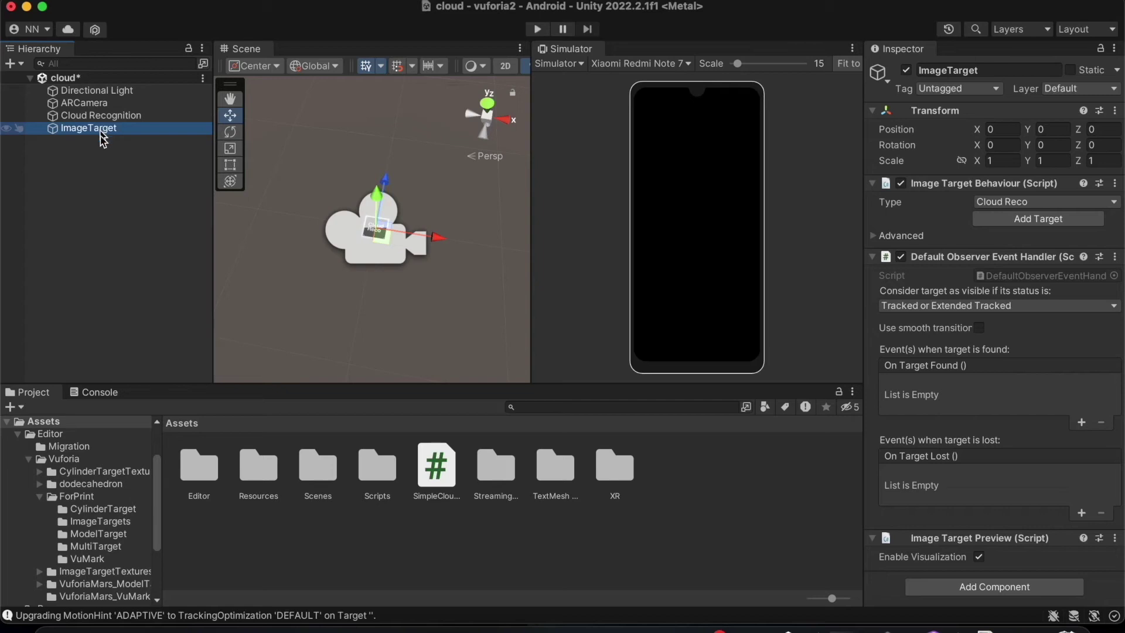
{"action": "right_click", "coordinate": [98, 132]}
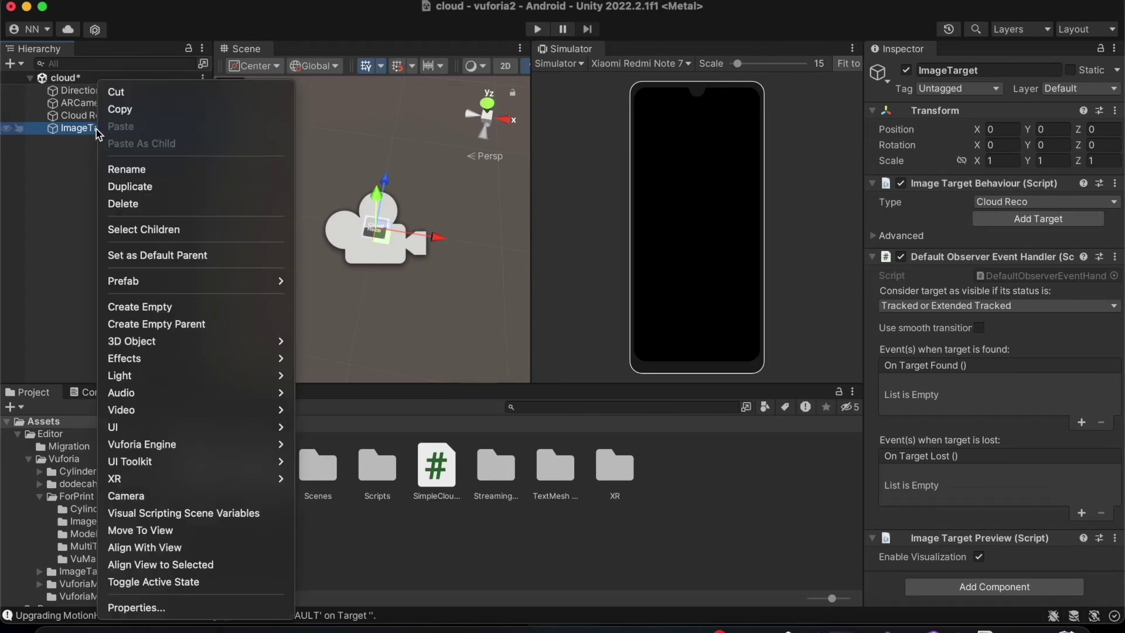
{"action": "mouse_move", "coordinate": [239, 344]}
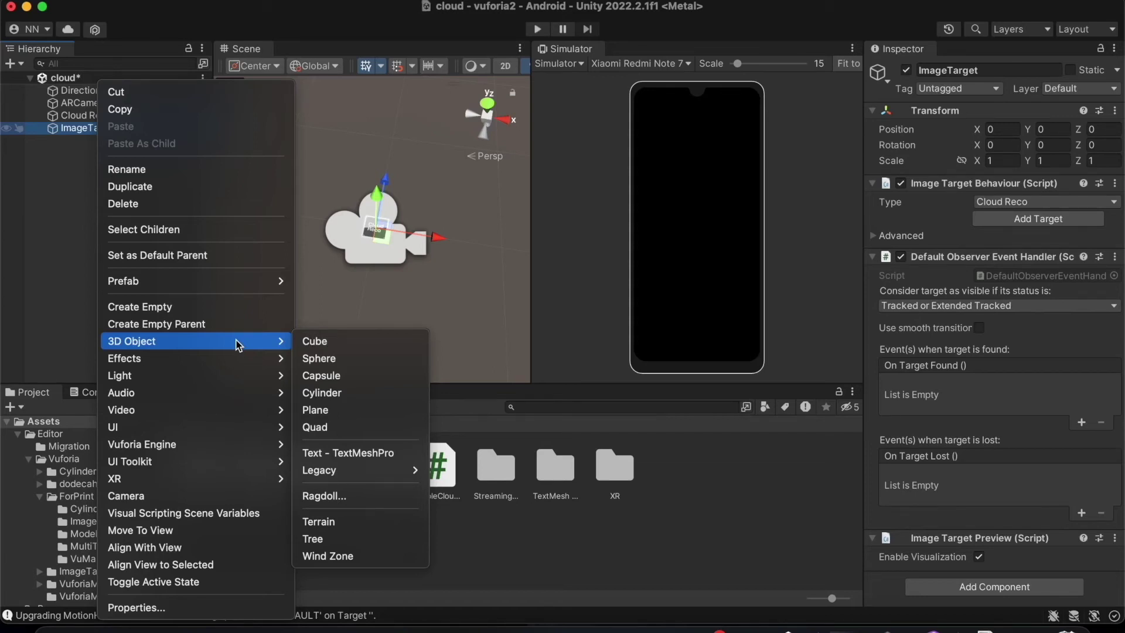
{"action": "left_click", "coordinate": [309, 344]}
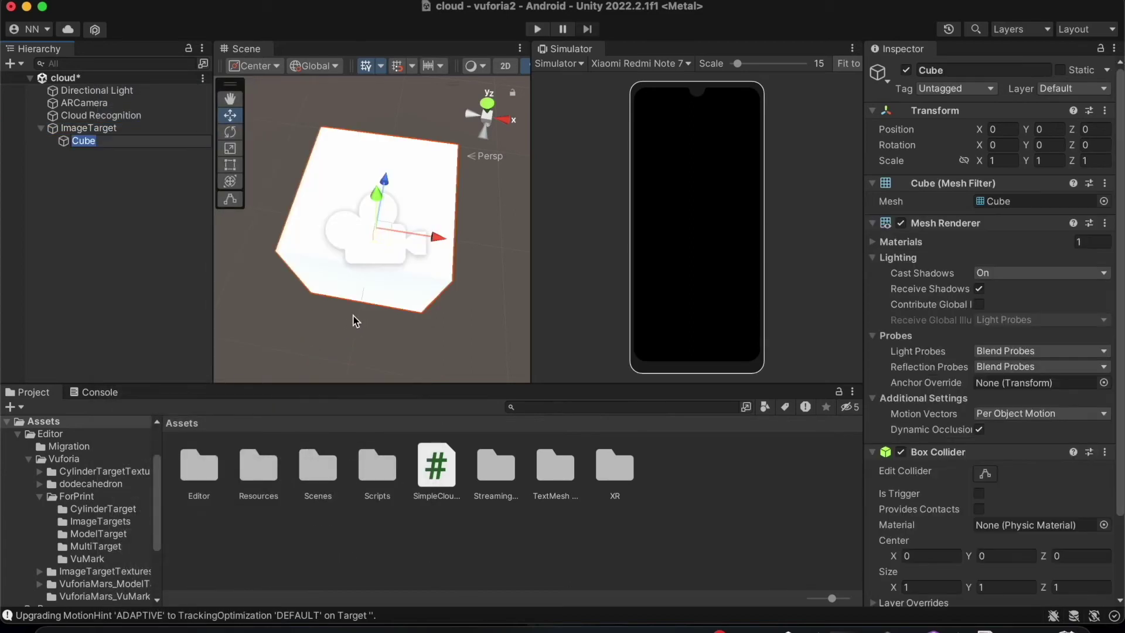
{"action": "left_click", "coordinate": [235, 151]}
{"action": "left_click_drag", "start_coordinate": [376, 231], "coordinate": [399, 293]}
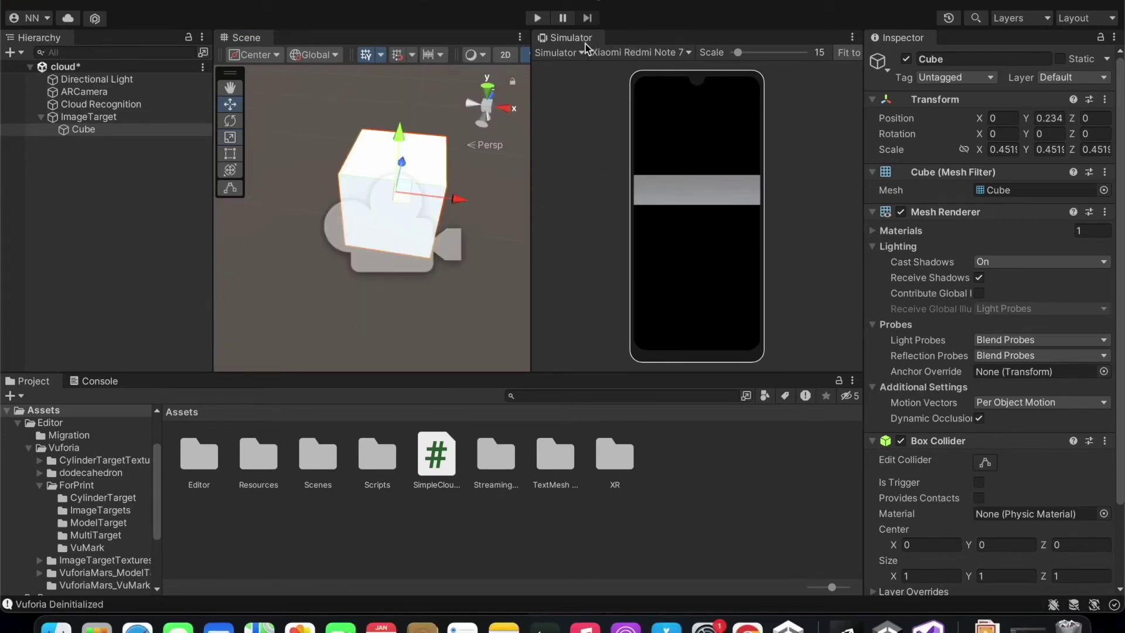
Step: Run the scene in play mode to test the cloud target recognition with the cube, and stop it
{"action": "left_click", "coordinate": [538, 19]}
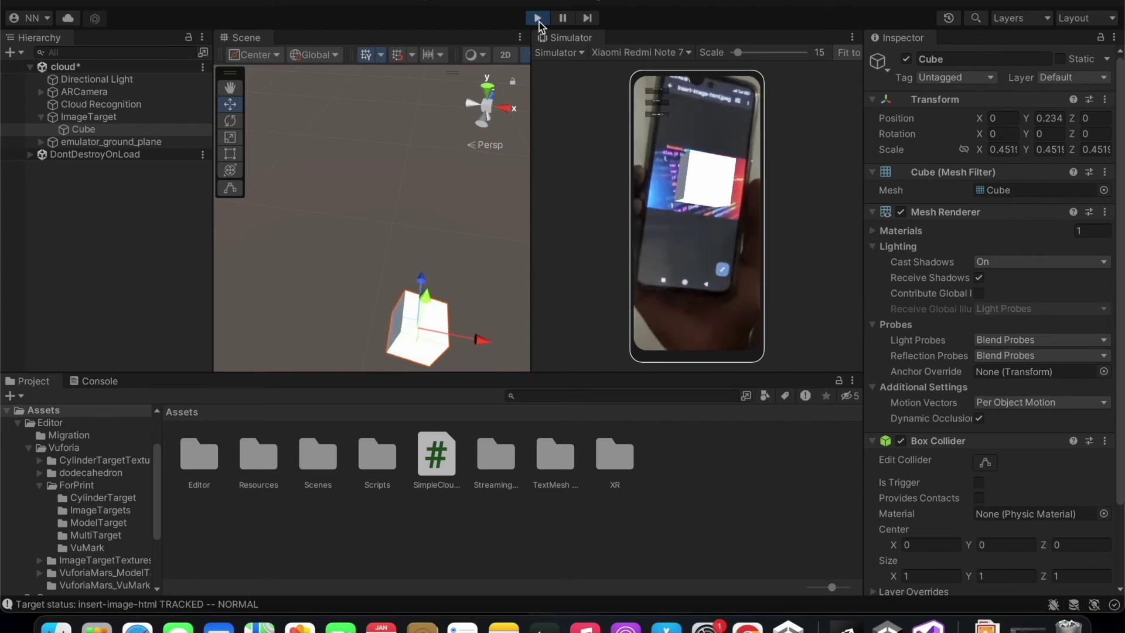
{"action": "left_click", "coordinate": [538, 18]}
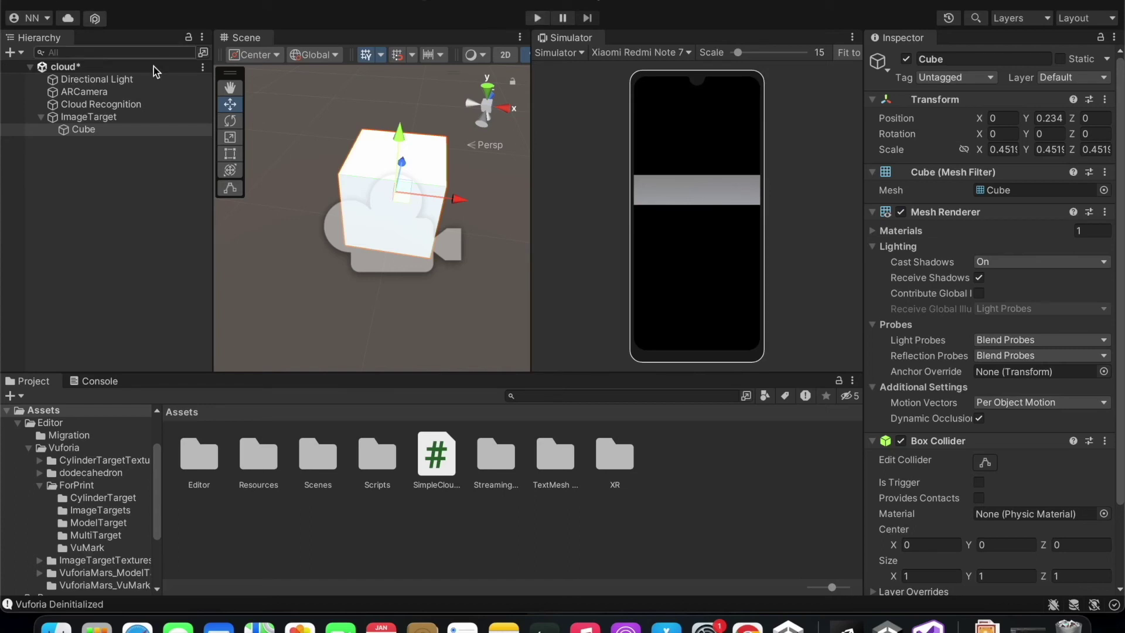
Step: Open the Android Player settings from the build settings and examine the Identification and Configuration options
{"action": "left_click", "coordinate": [90, 0]}
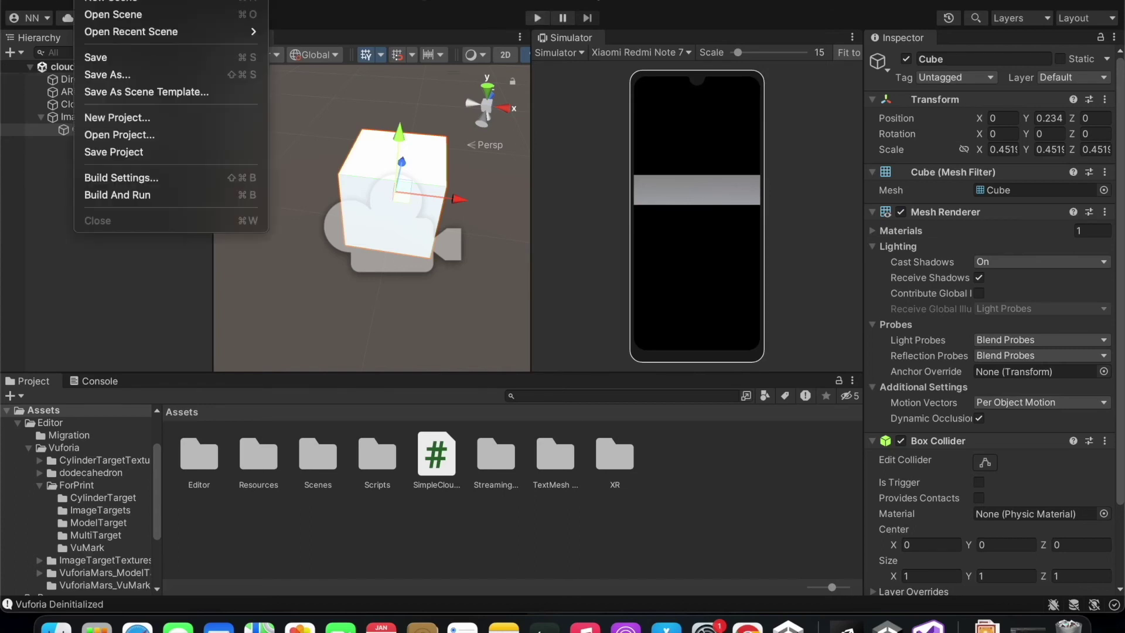
{"action": "left_click", "coordinate": [141, 179]}
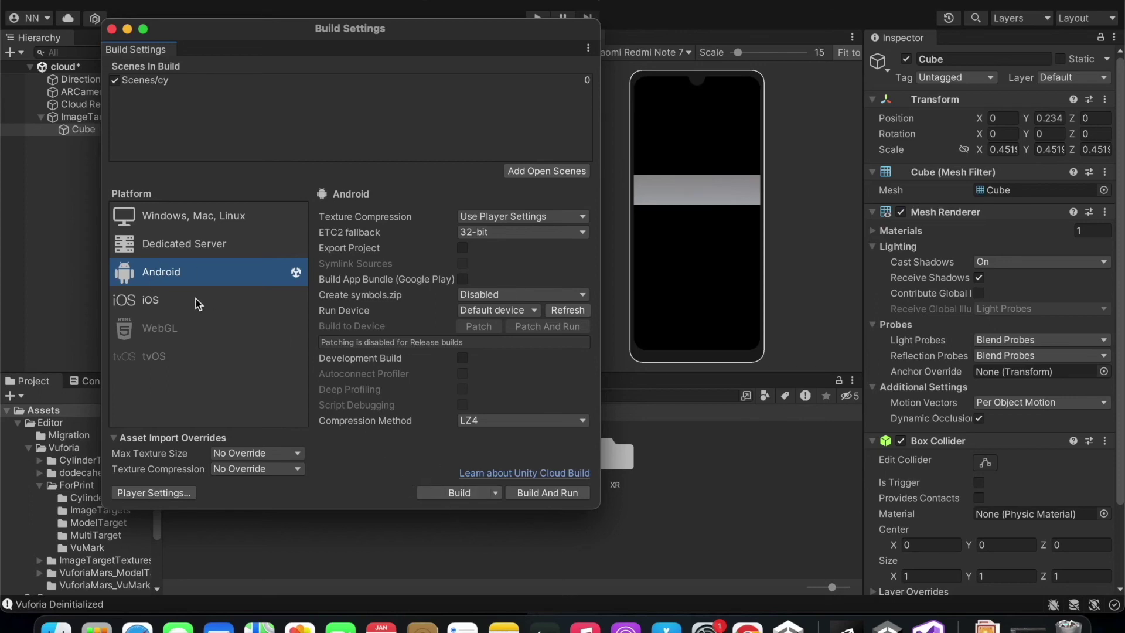
{"action": "left_click", "coordinate": [170, 499]}
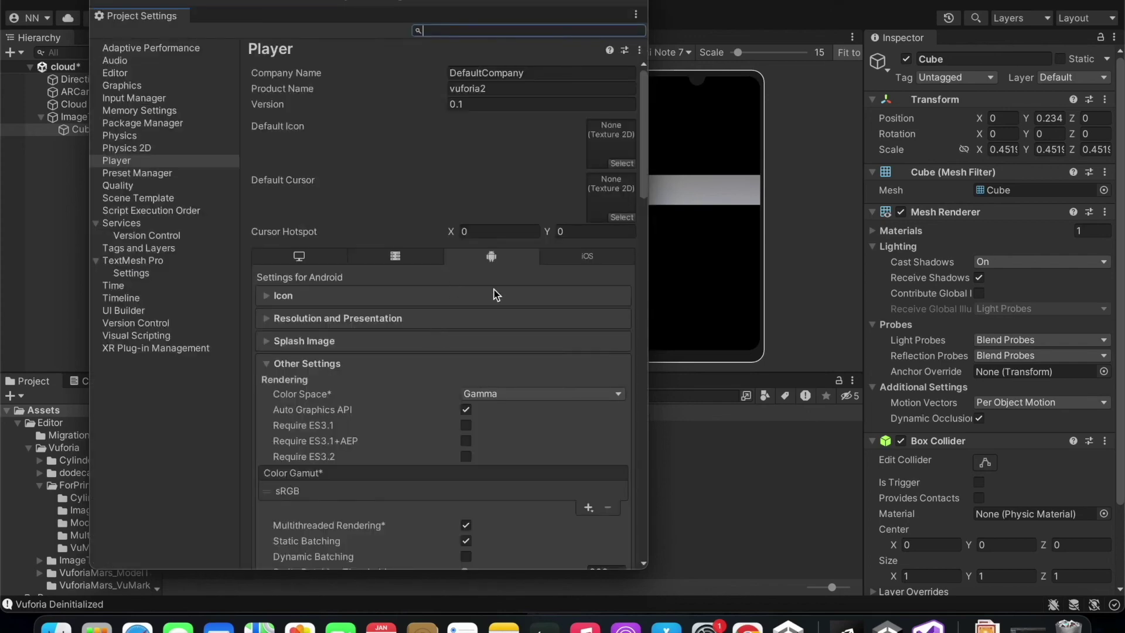
{"action": "scroll", "coordinate": [494, 291], "scroll_direction": "down", "scroll_amount": 5}
{"action": "scroll", "coordinate": [507, 299], "scroll_direction": "down", "scroll_amount": 4}
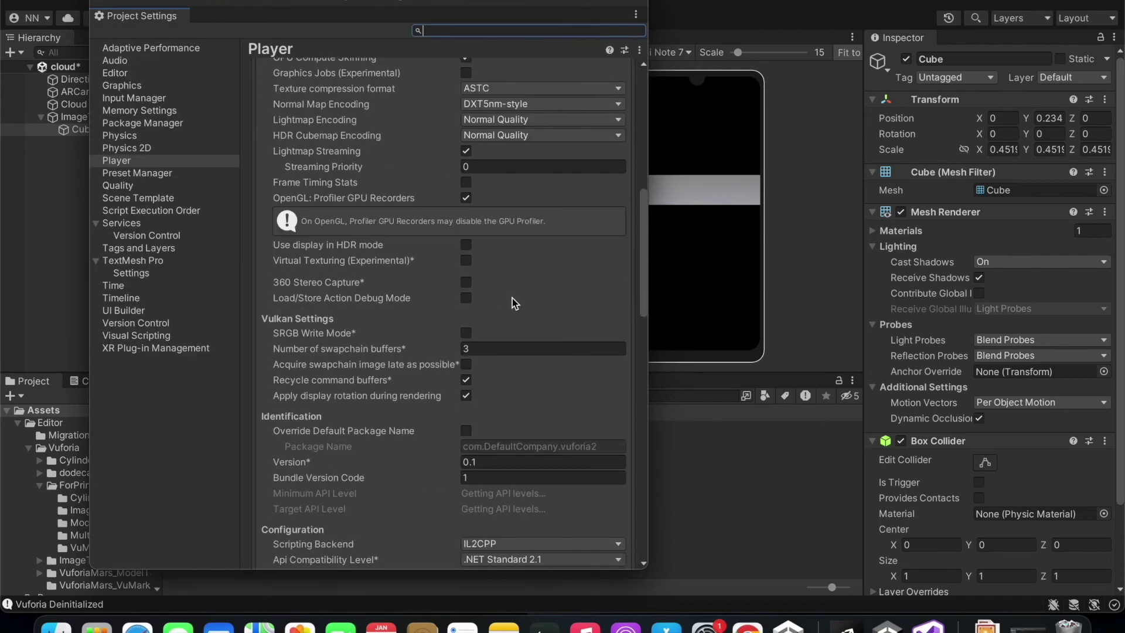
{"action": "scroll", "coordinate": [512, 303], "scroll_direction": "down", "scroll_amount": 5}
{"action": "scroll", "coordinate": [513, 301], "scroll_direction": "down", "scroll_amount": 3}
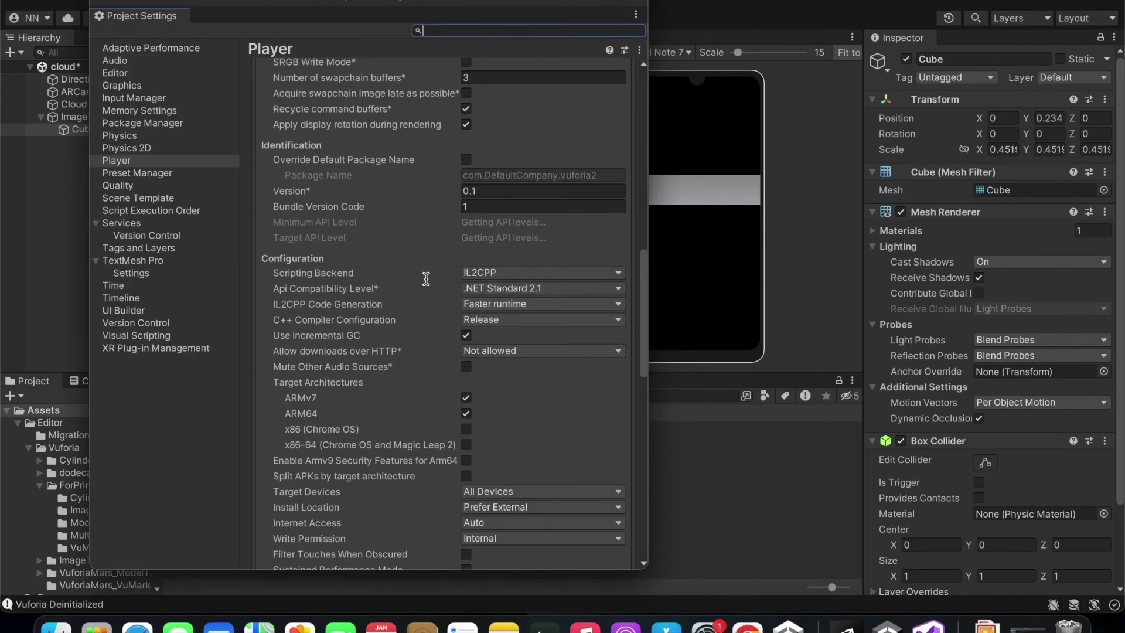